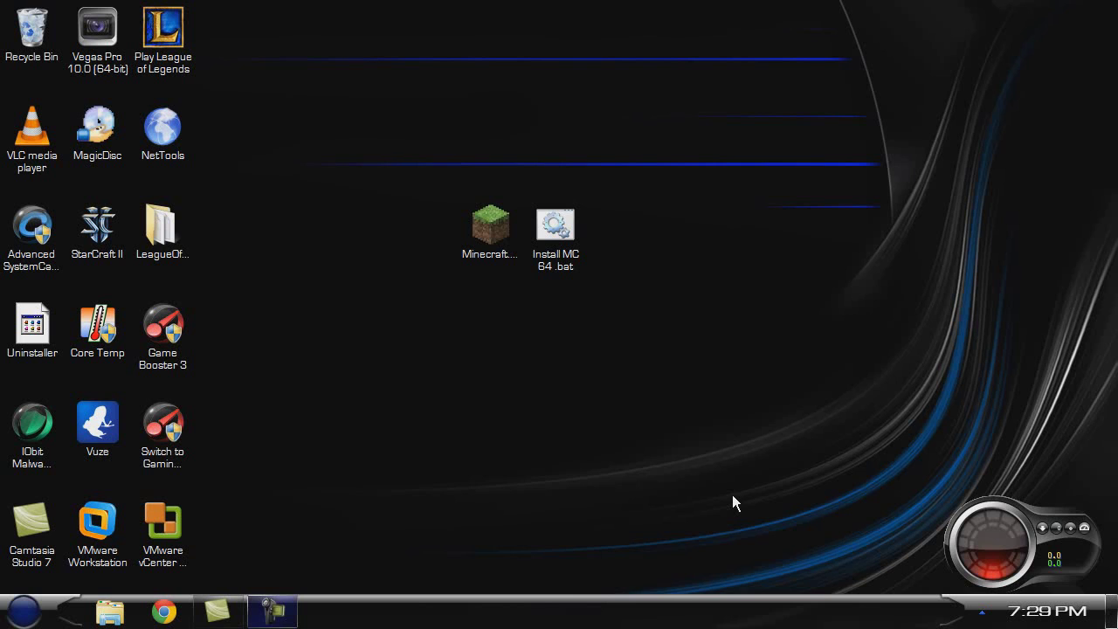
Launch Minecraft with the saved login, examine the Java bit-version note in its video settings, and close the game
double_click(486, 223)
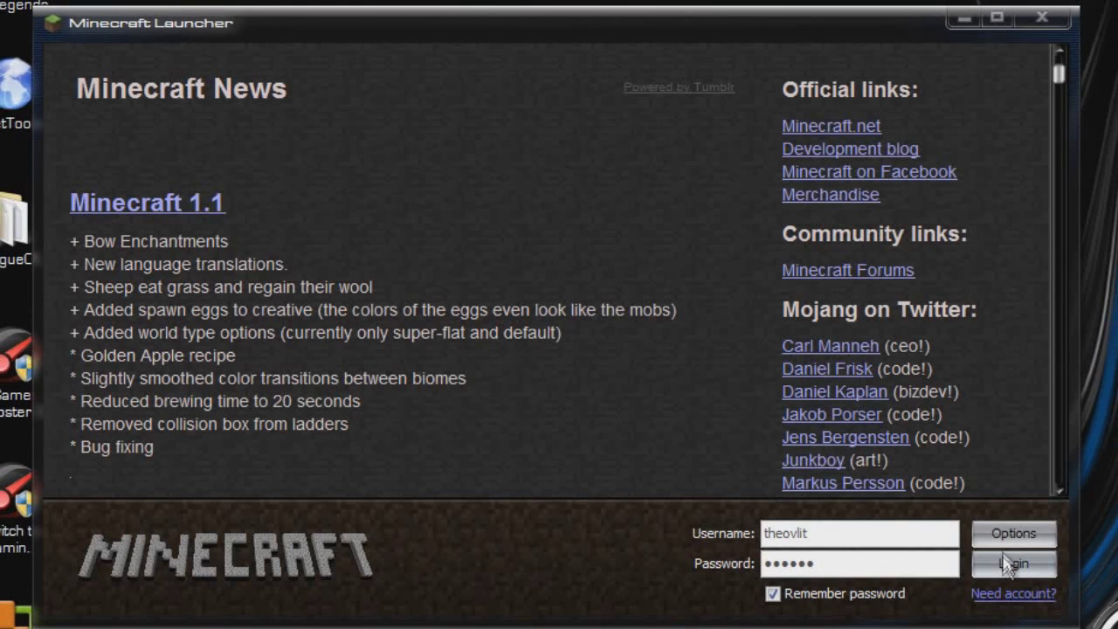
click(1006, 568)
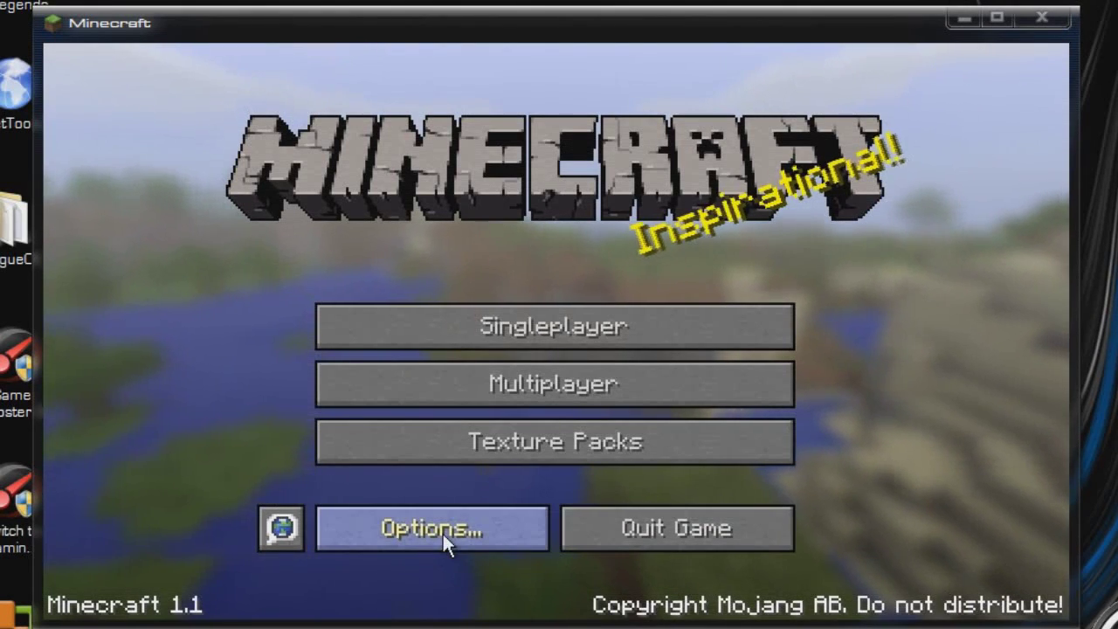
click(443, 534)
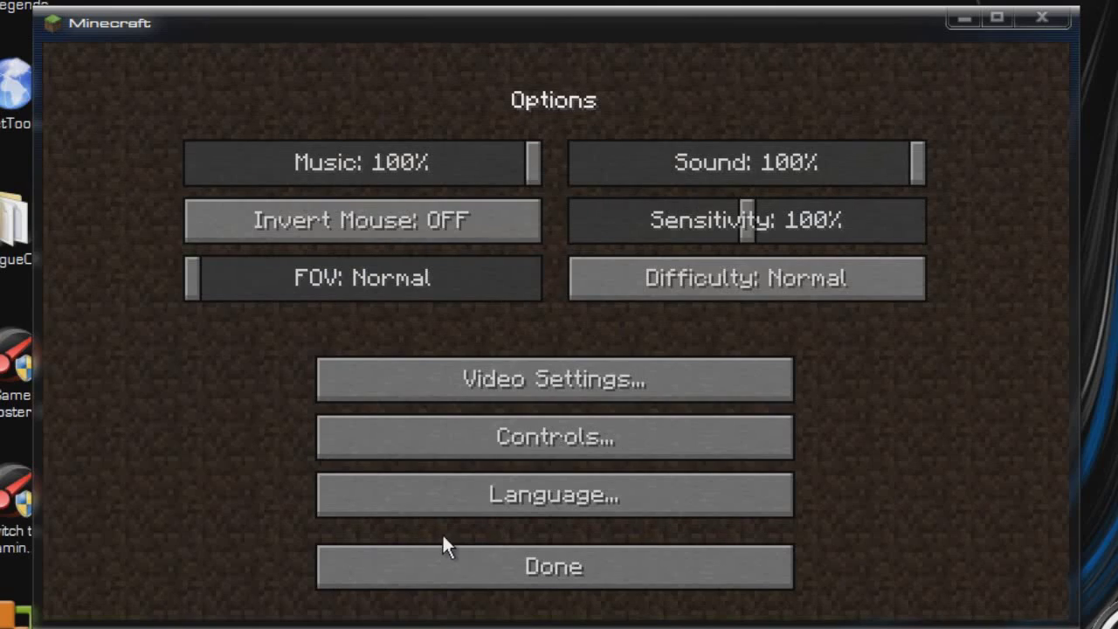
click(508, 384)
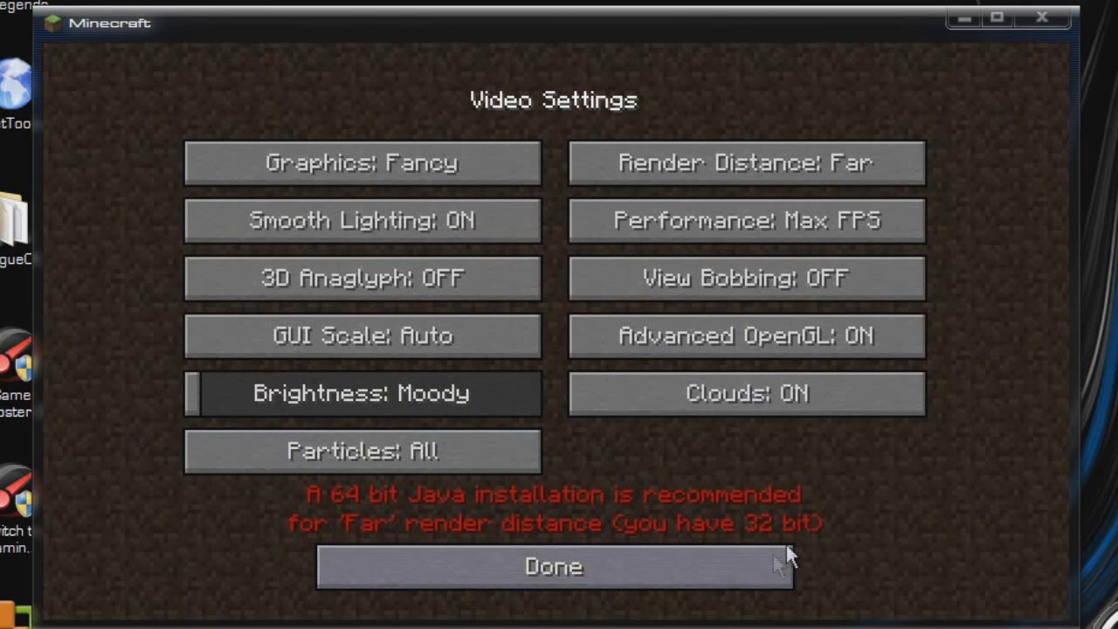
click(723, 561)
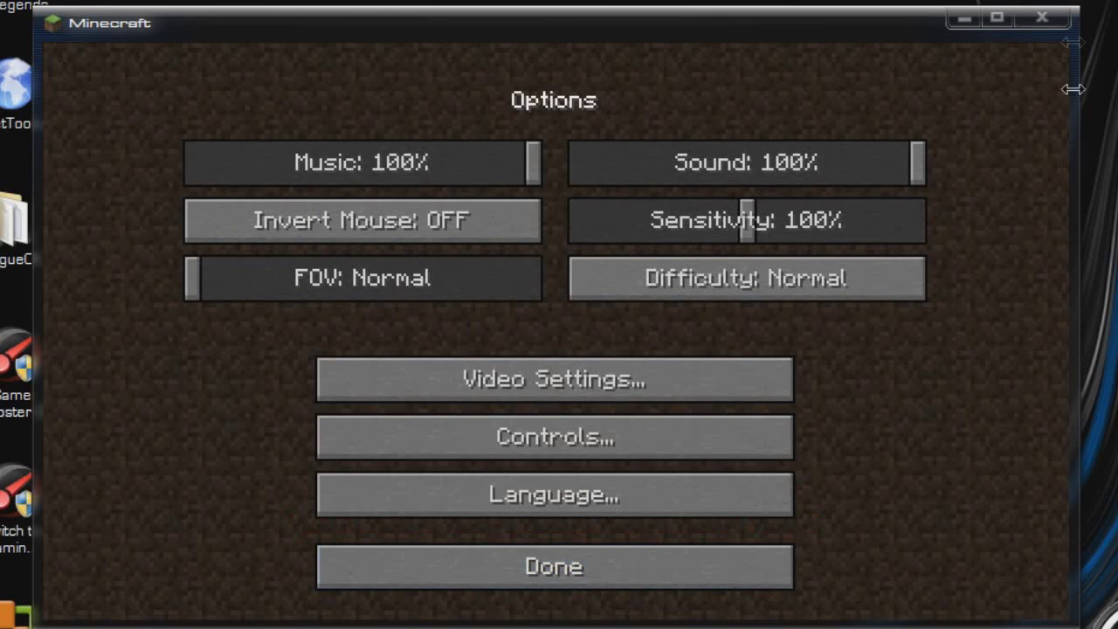
click(1048, 16)
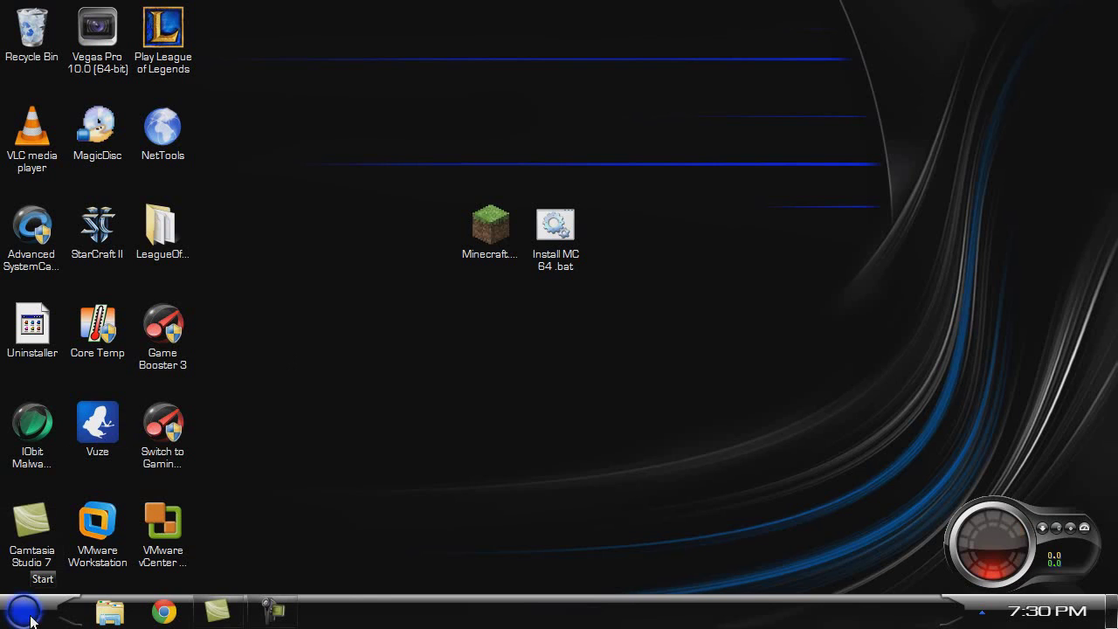
Switch to Internet Explorer and hide the Google Toolbar temporarily
click(31, 617)
click(34, 568)
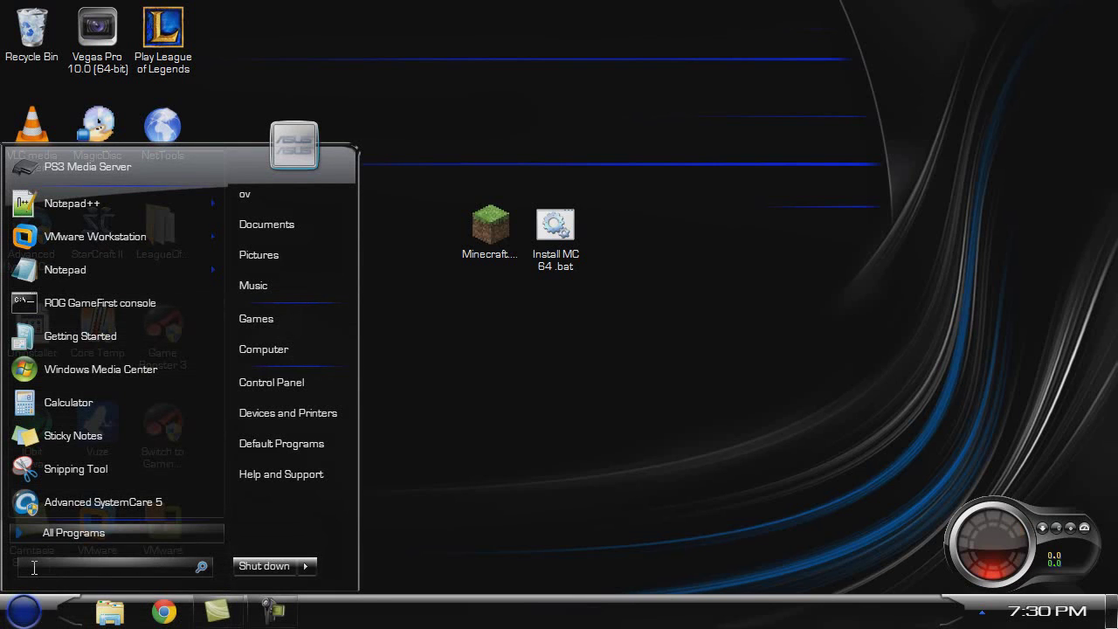
text(e)
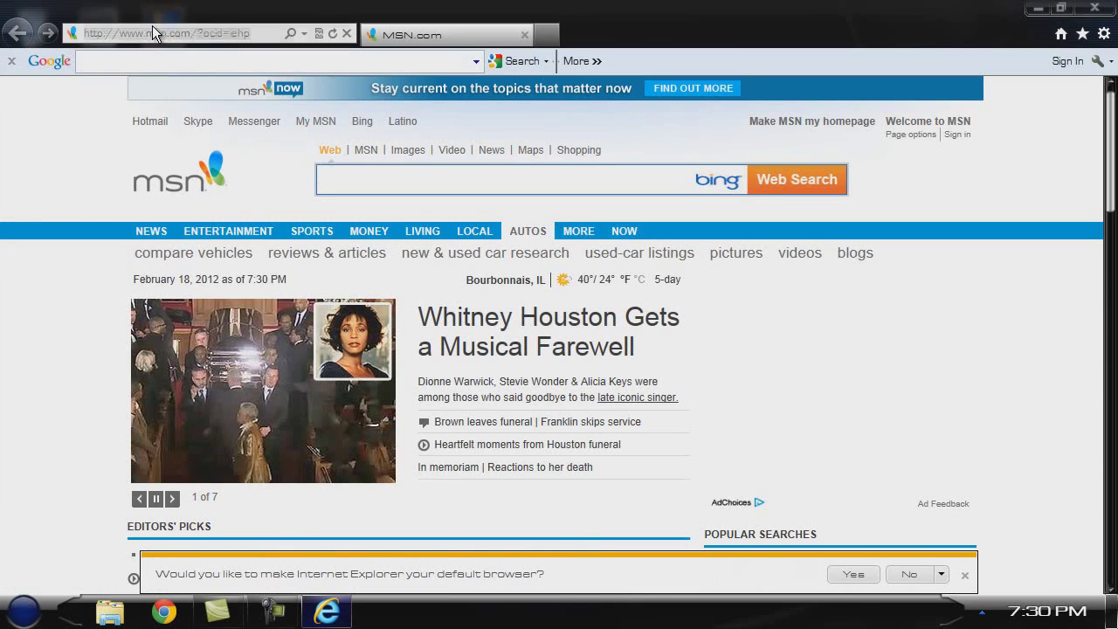
click(12, 61)
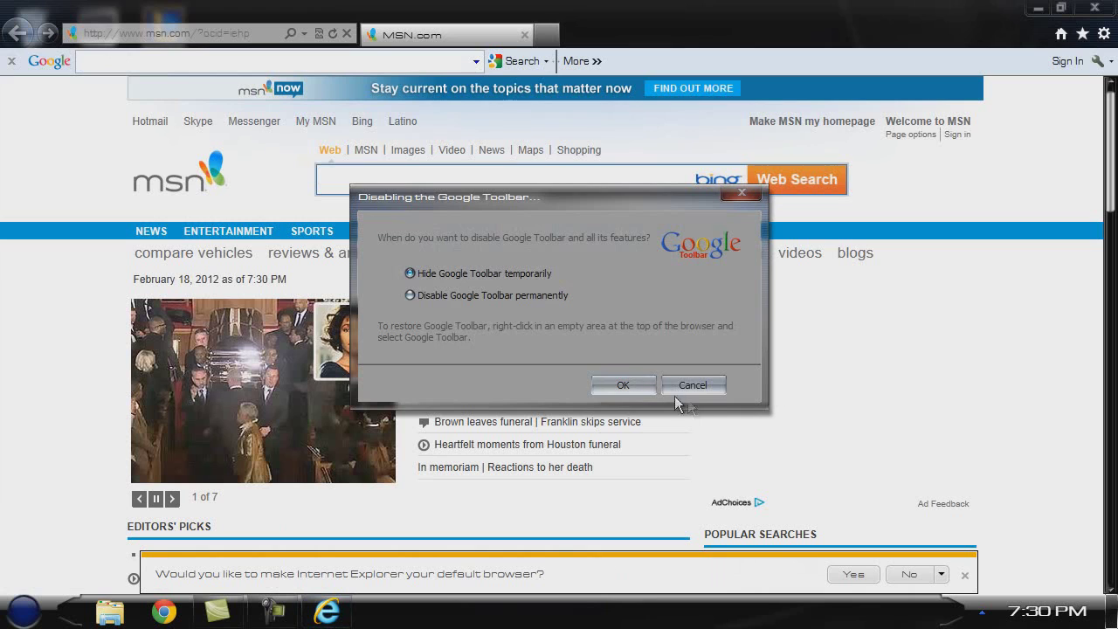
click(629, 385)
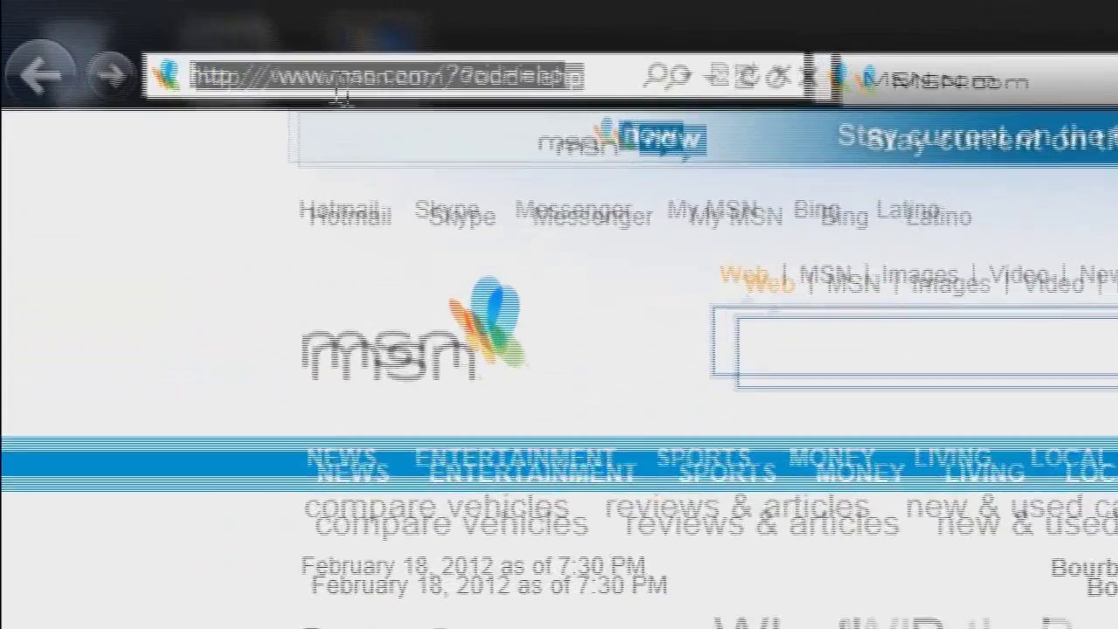
Go to java.com and open the free Java download page
text(java.c)
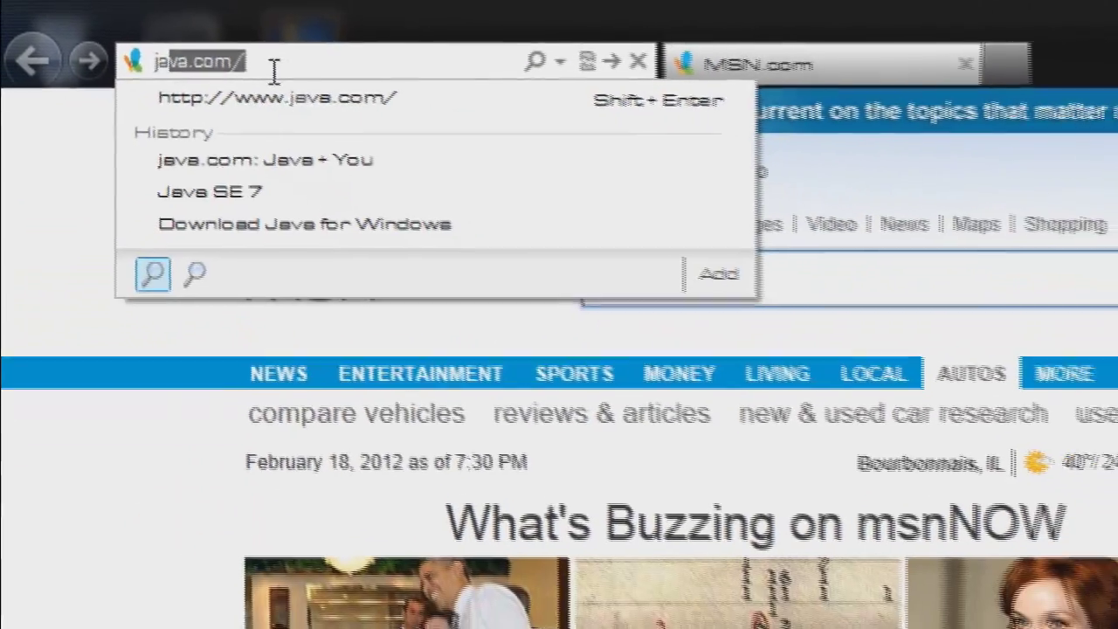
text(om)
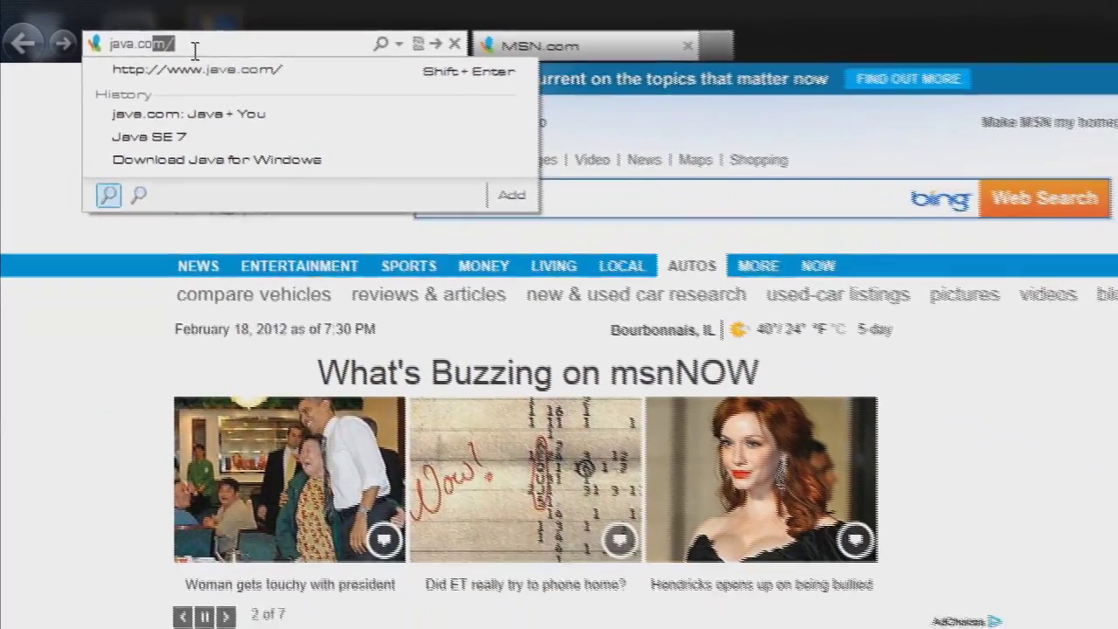
key(Return)
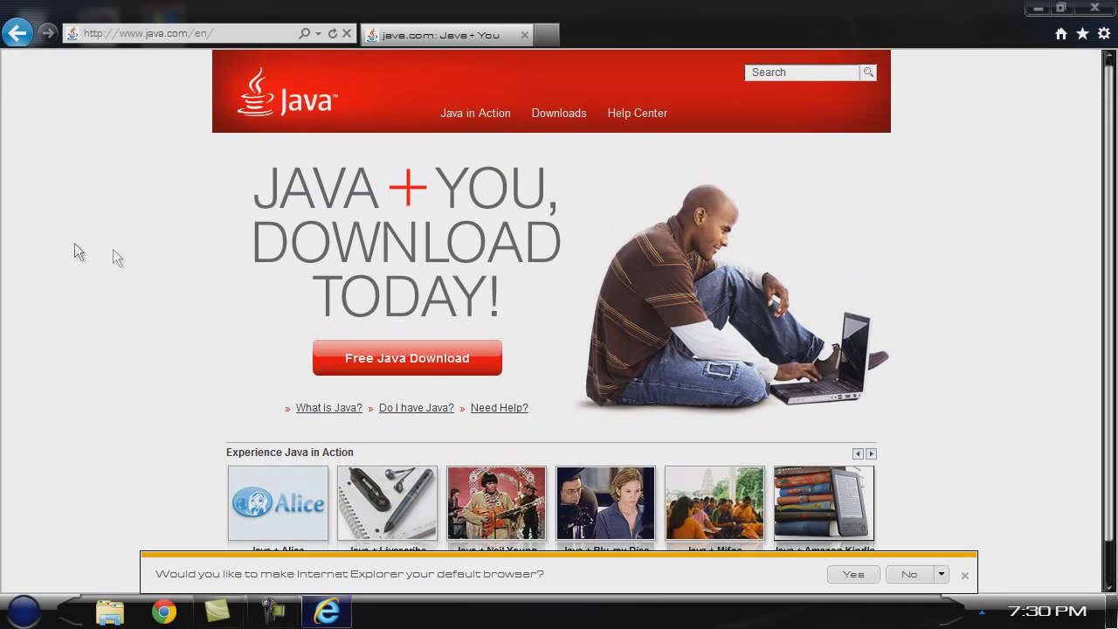
click(408, 358)
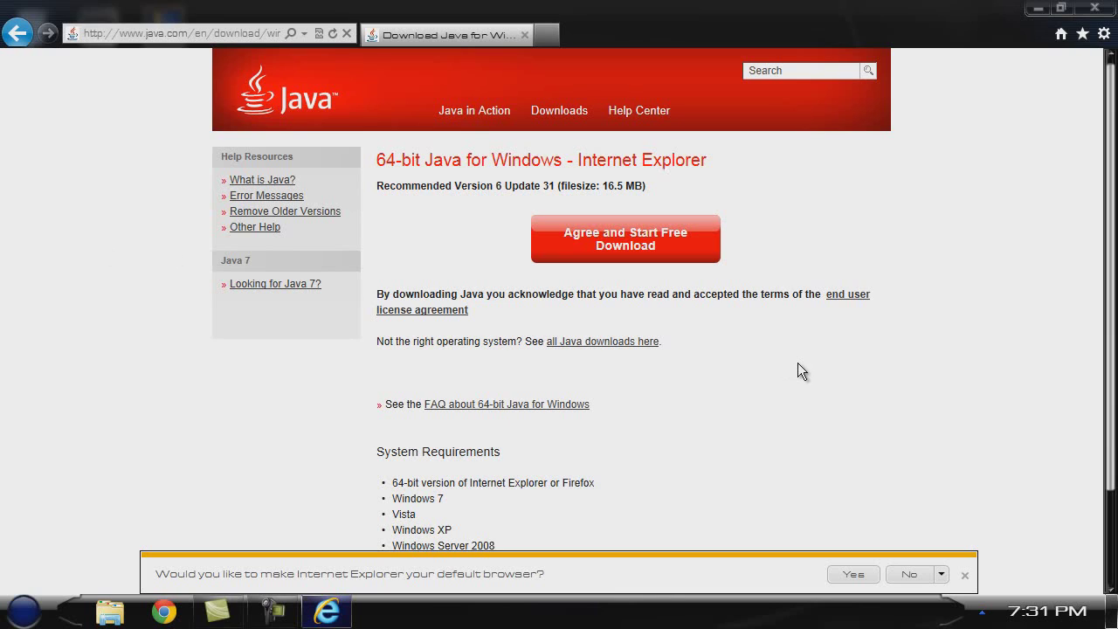
Download and save the 64-bit Java installer jre-6u31-windows-x64.exe, and dismiss the default browser prompt
click(666, 253)
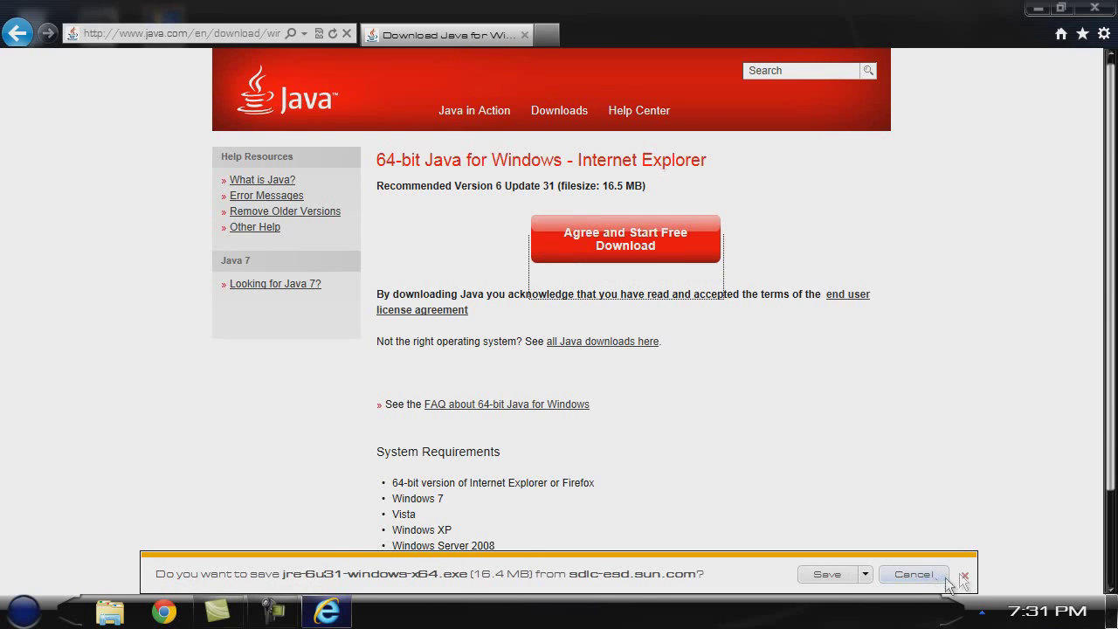
click(825, 573)
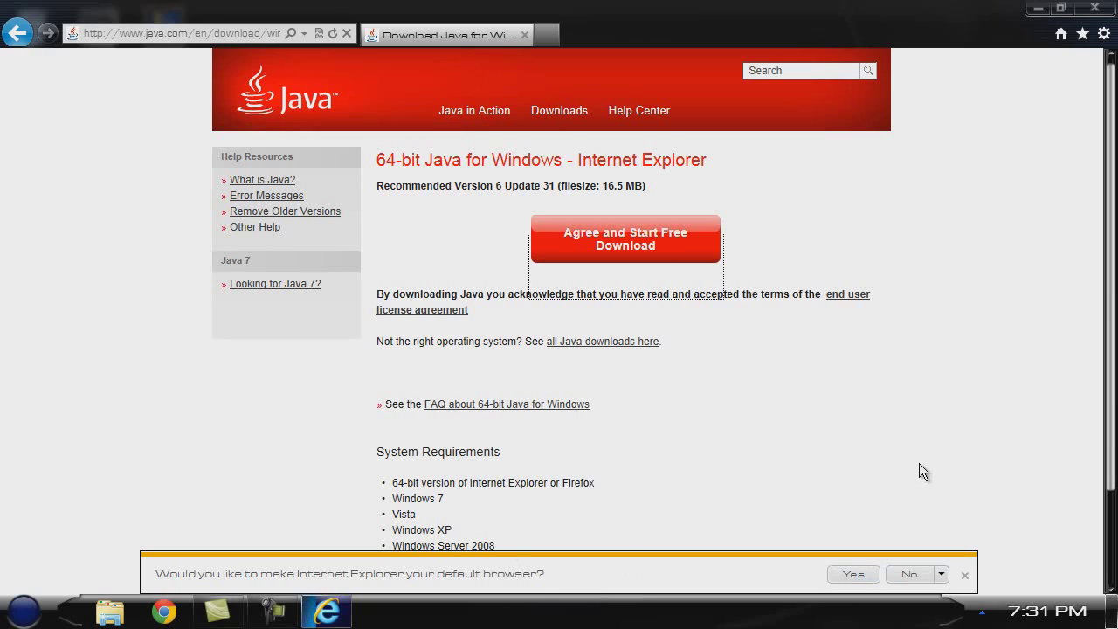
click(964, 576)
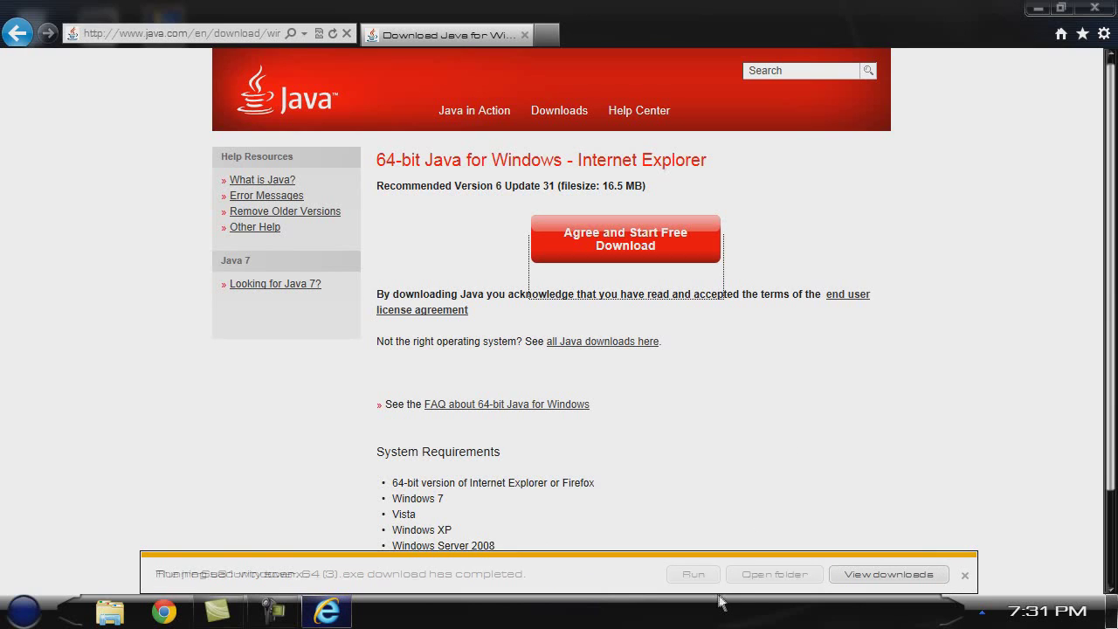
Run the downloaded installer to reinstall Java in the default destination folder, and close the setup and the browser
click(692, 574)
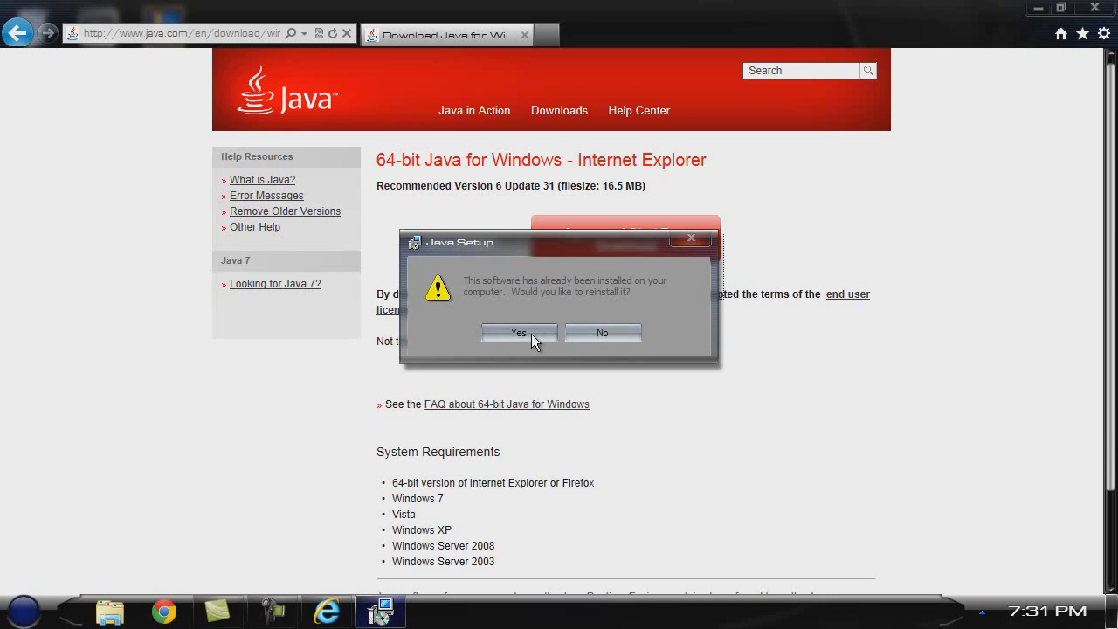
click(531, 337)
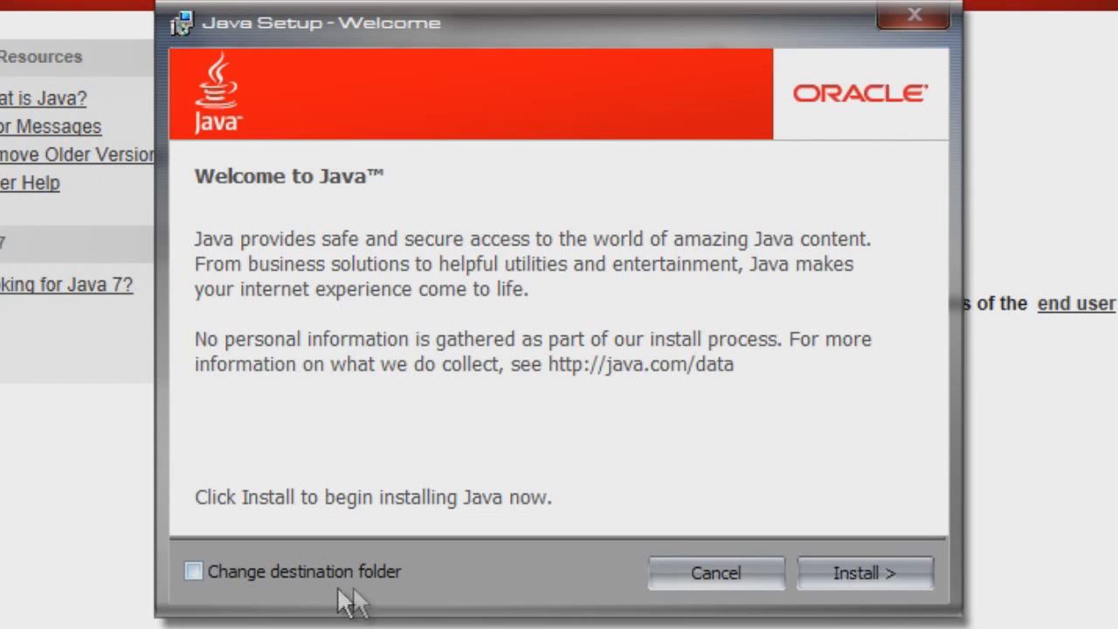
click(221, 571)
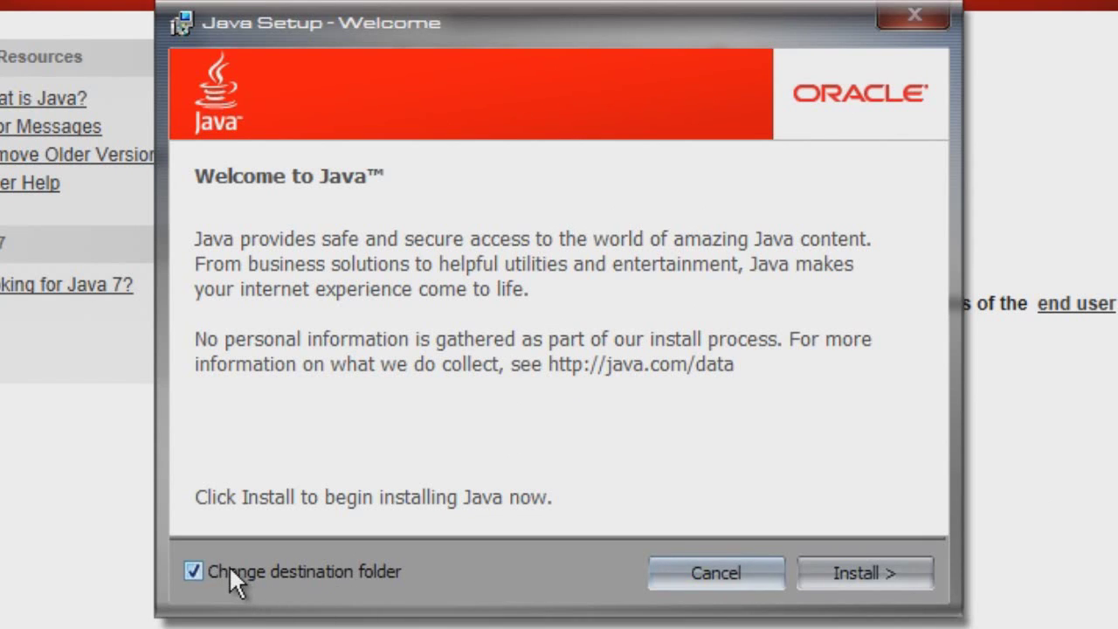
click(229, 571)
click(860, 573)
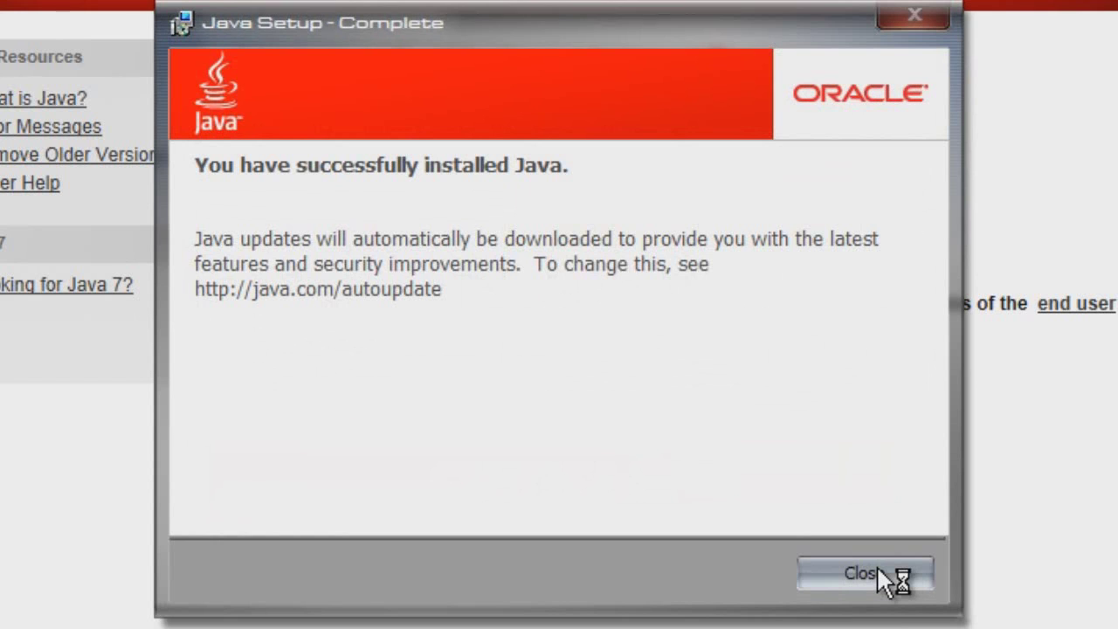
click(878, 568)
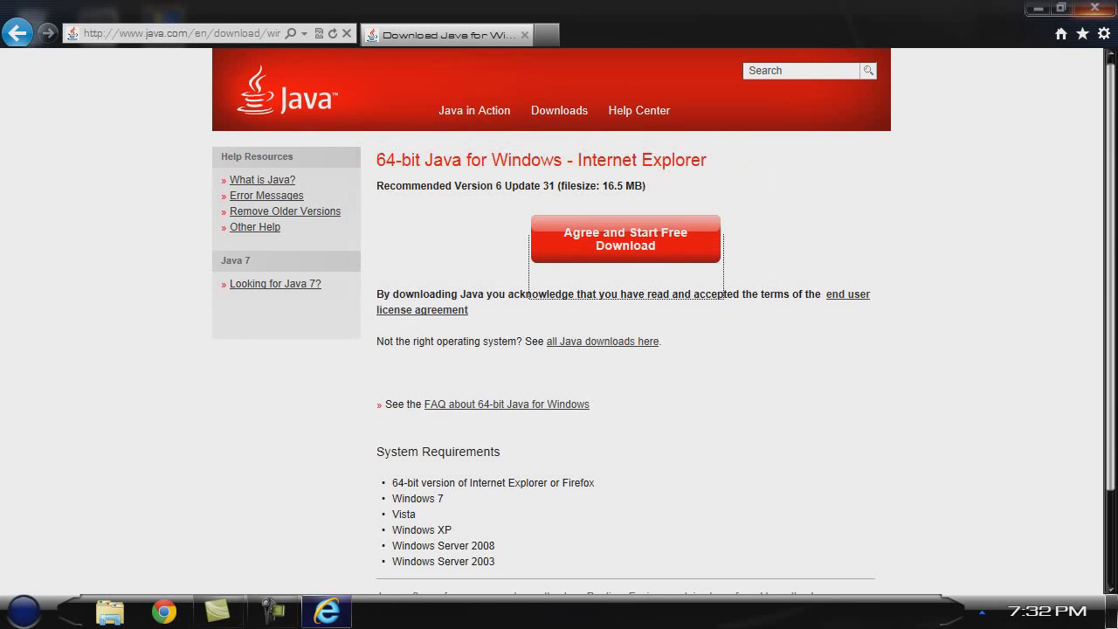
click(1094, 8)
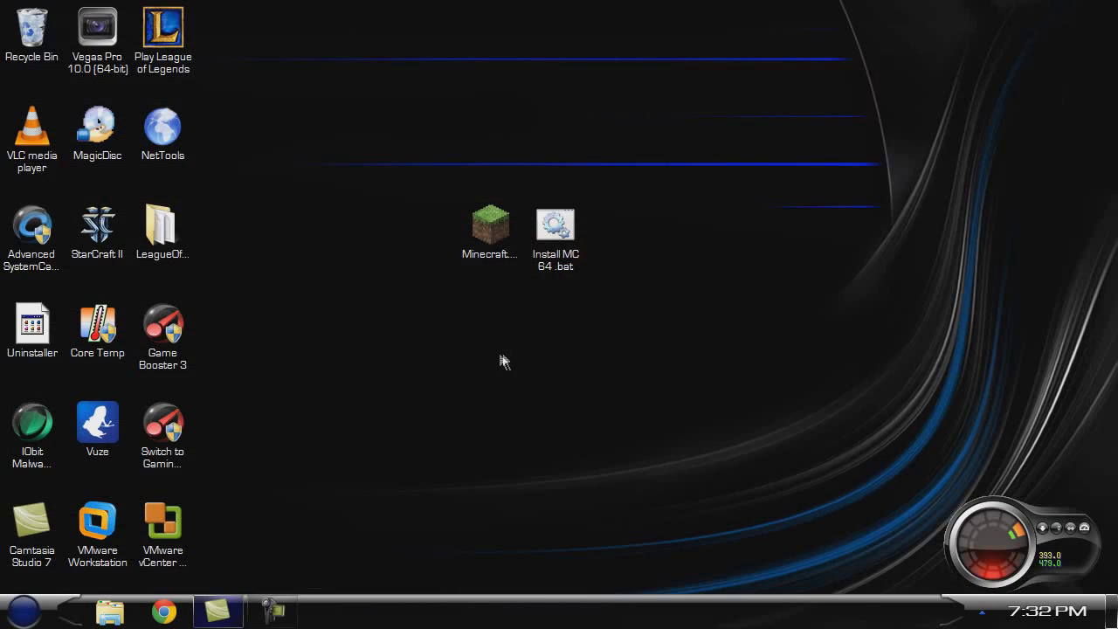
drag(489, 53, 567, 179)
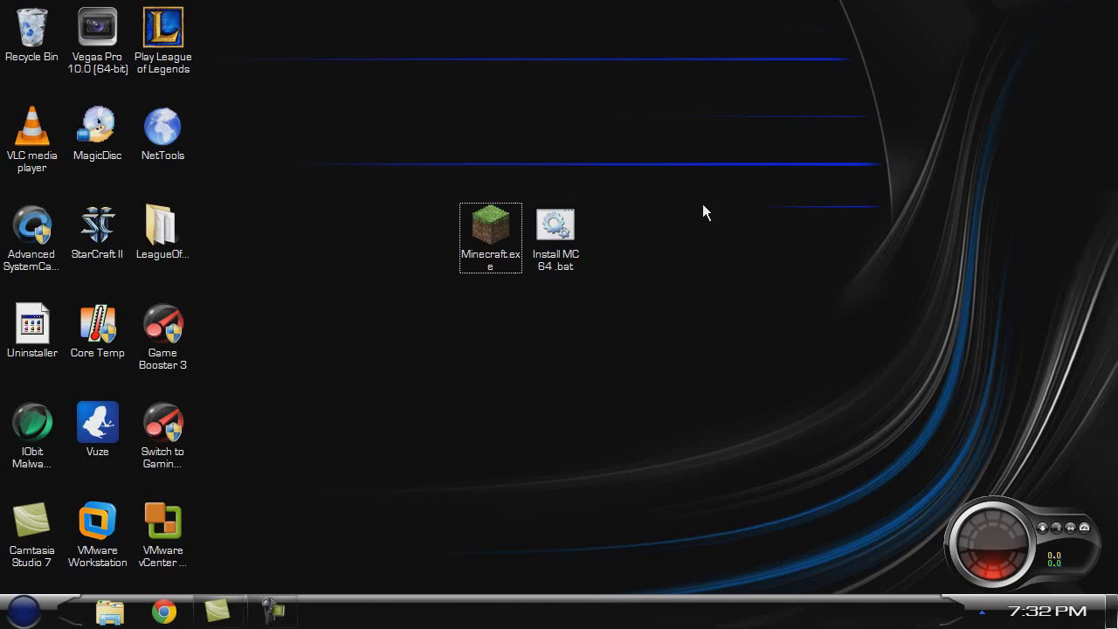
click(24, 608)
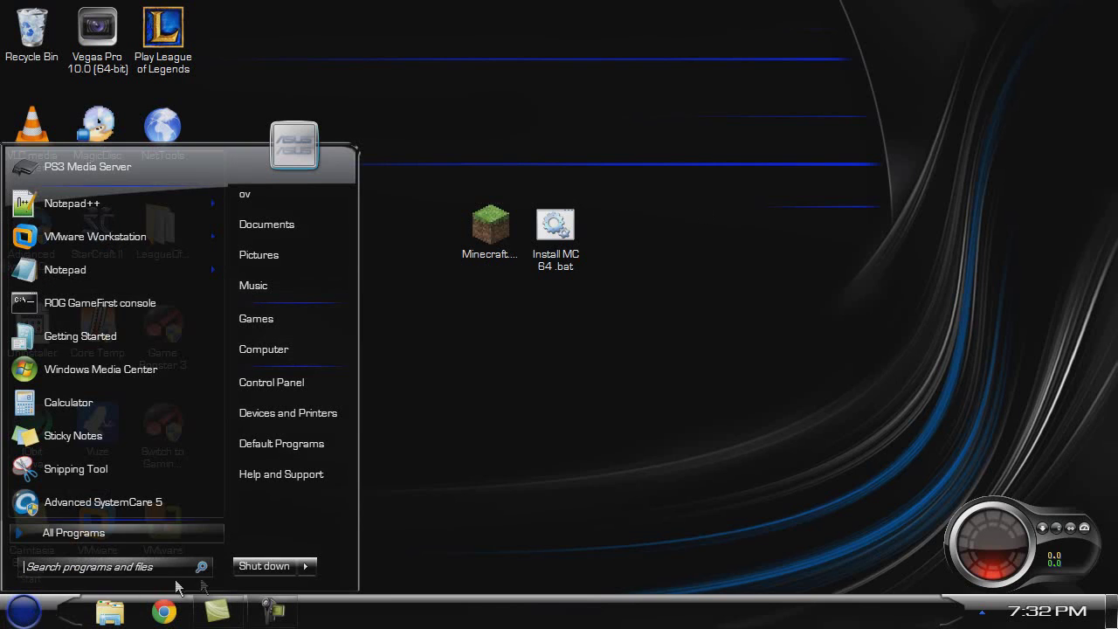
click(680, 455)
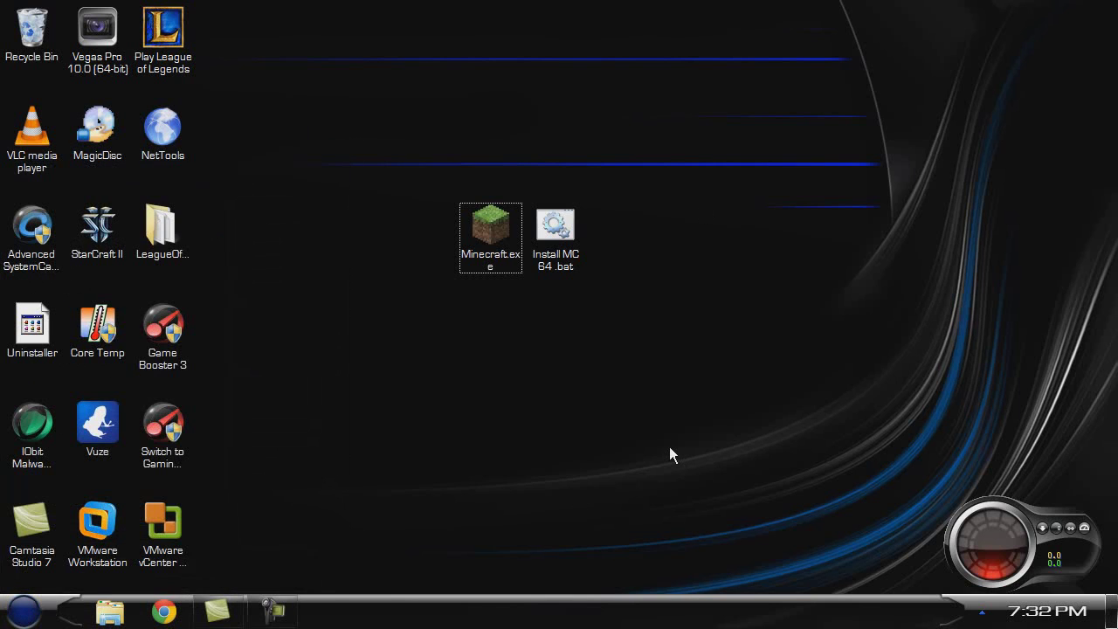
Launch Notepad with the Windows Run command
key(super+r)
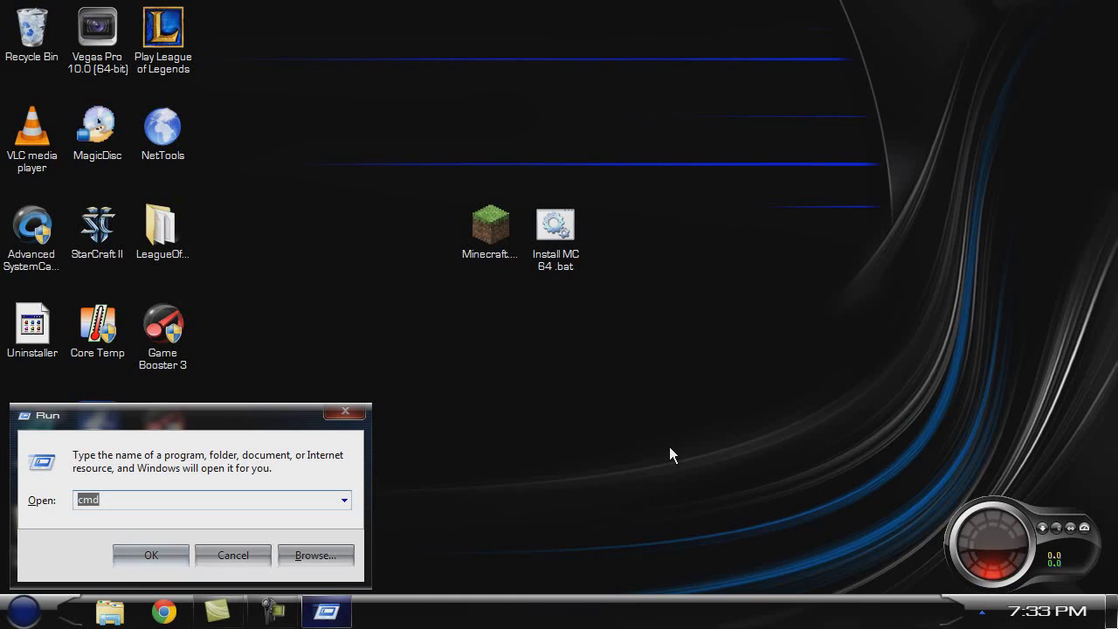
text(notepad)
key(Return)
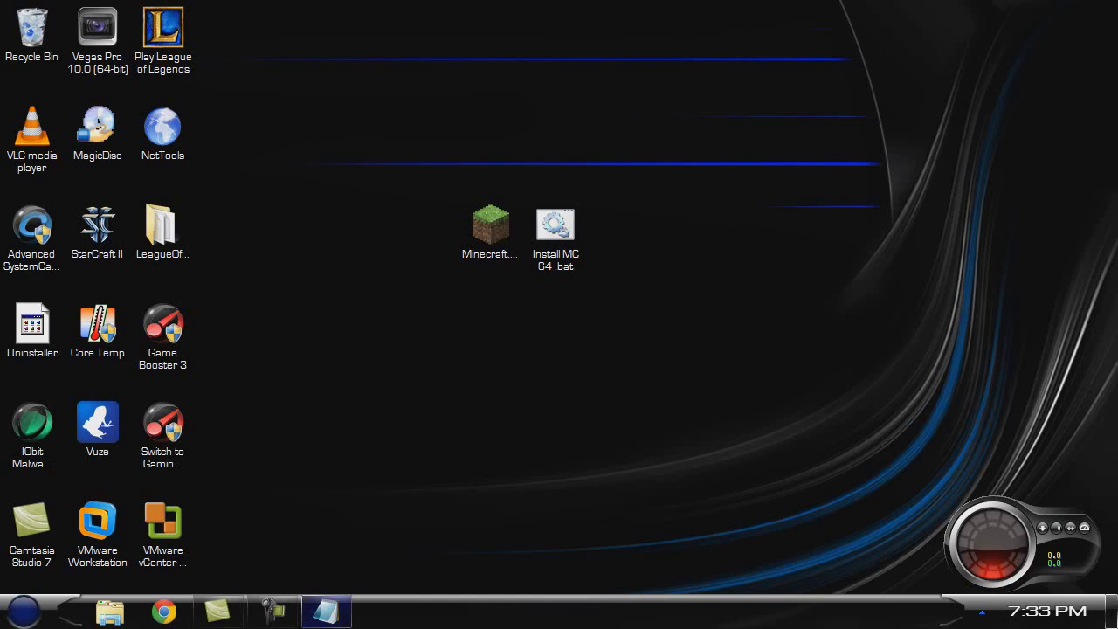
Run the Install MC 64 batch file on the desktop, and launch Minecraft64 with the saved login
double_click(556, 231)
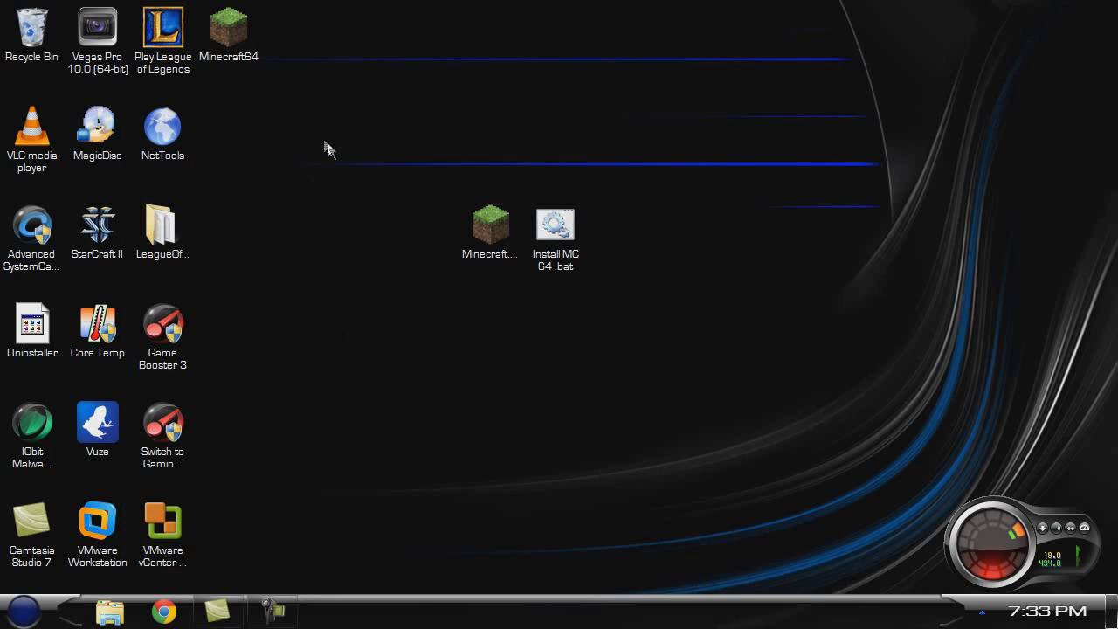
double_click(230, 28)
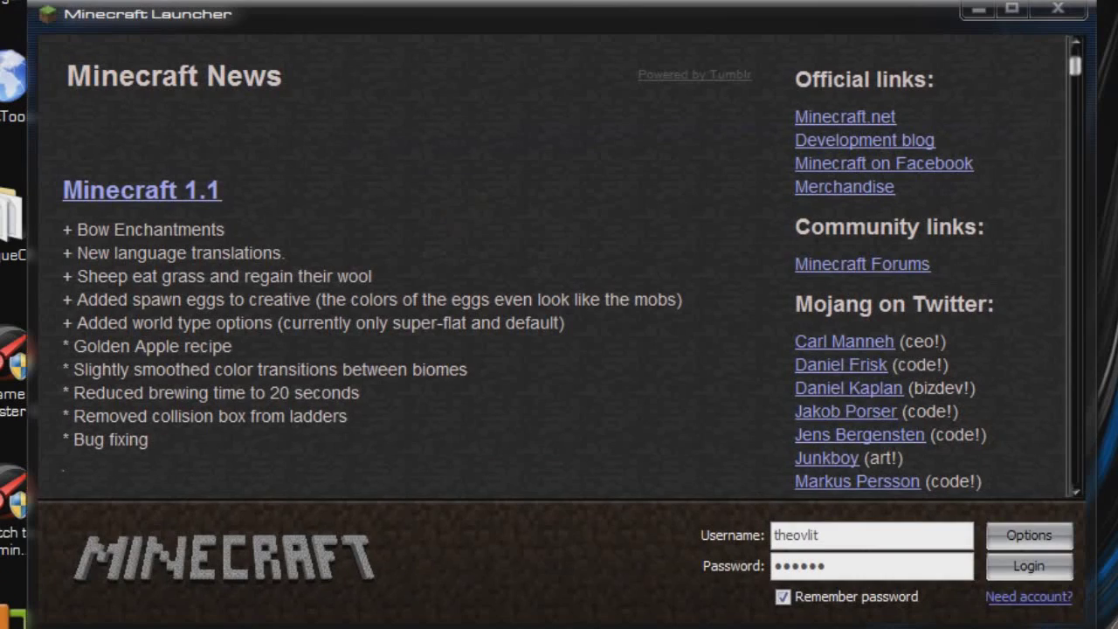
click(1018, 564)
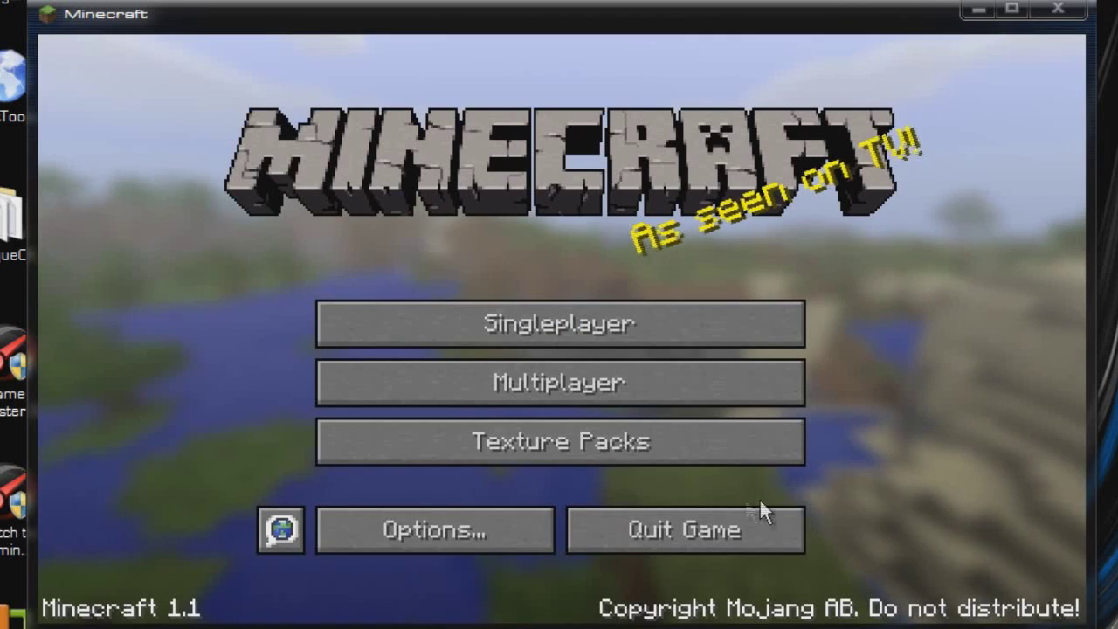
Check Minecraft64's video settings for the Java bit-version warning, and close the game
click(441, 533)
click(500, 378)
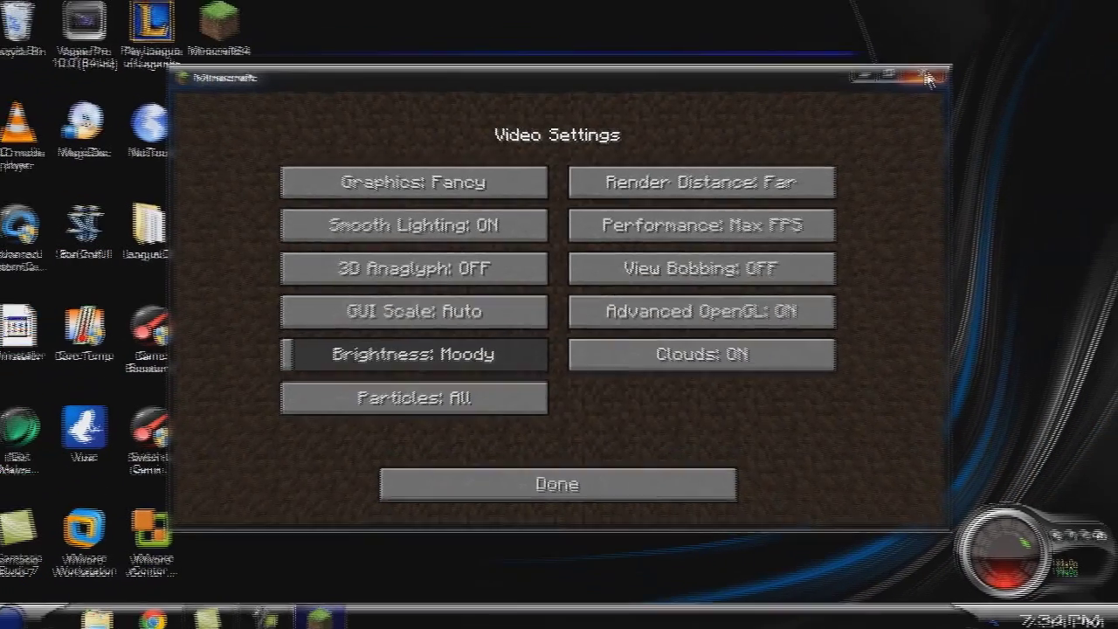
click(928, 78)
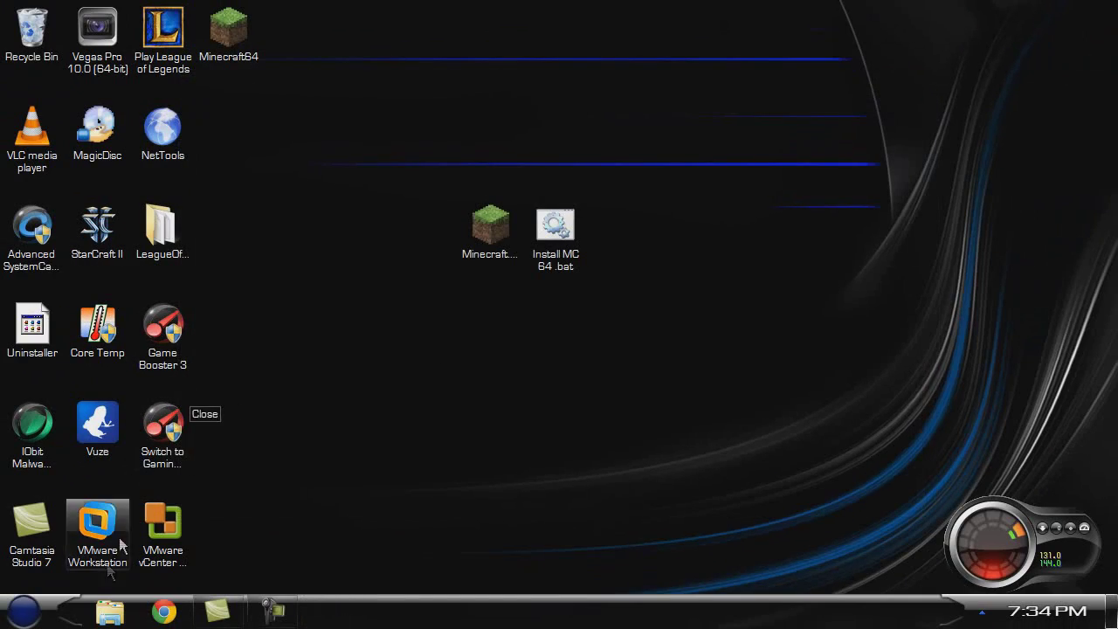
Open the C: drive in Windows Explorer, and return to the desktop
click(21, 609)
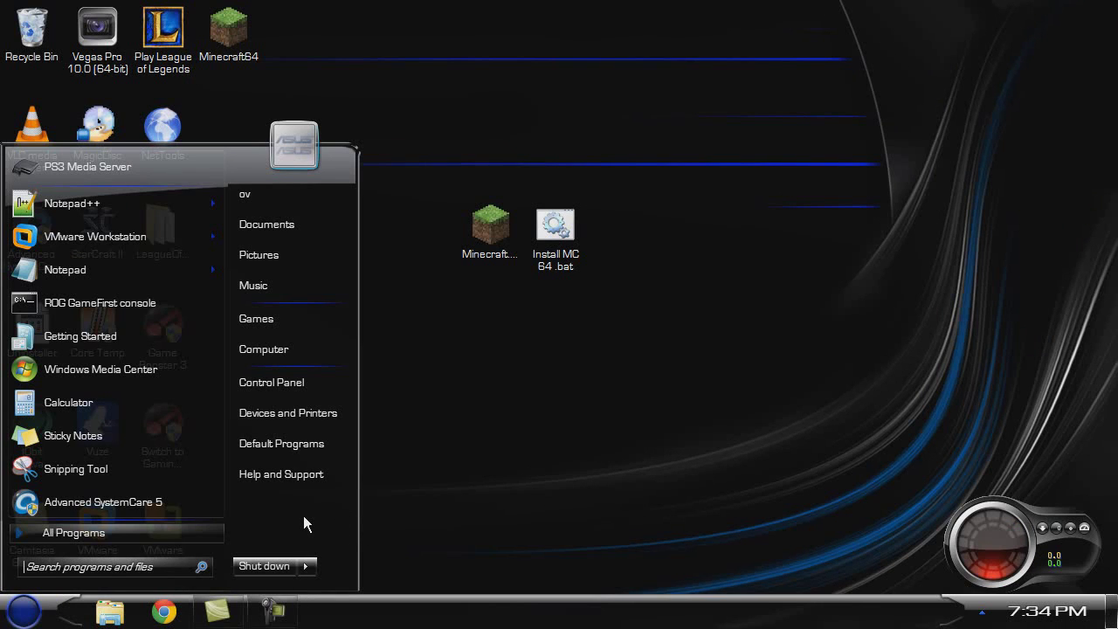
click(280, 353)
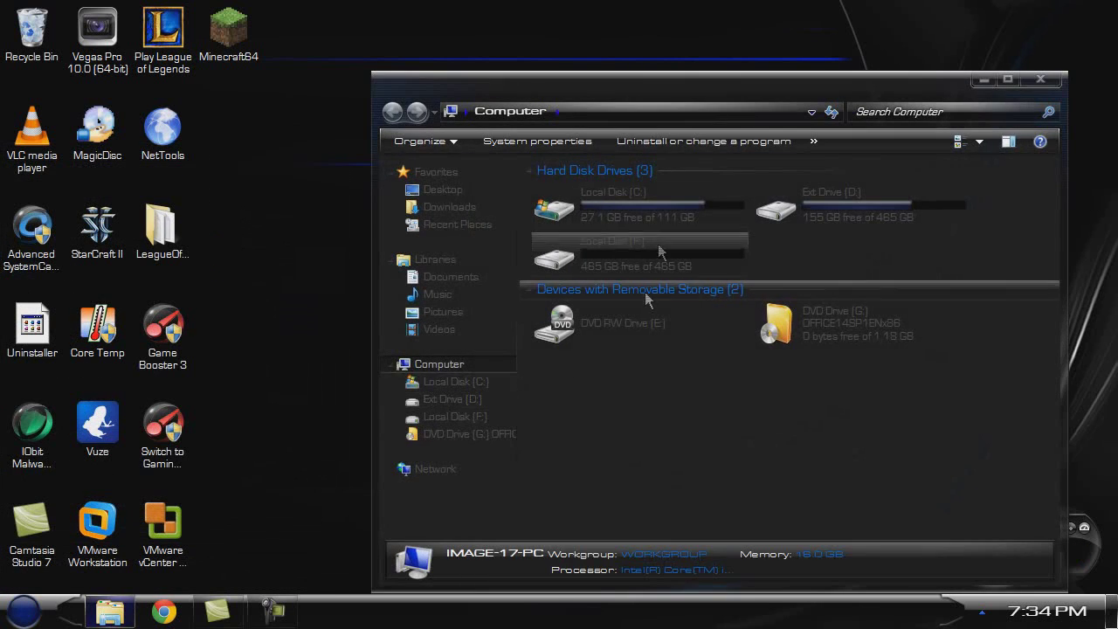
double_click(649, 210)
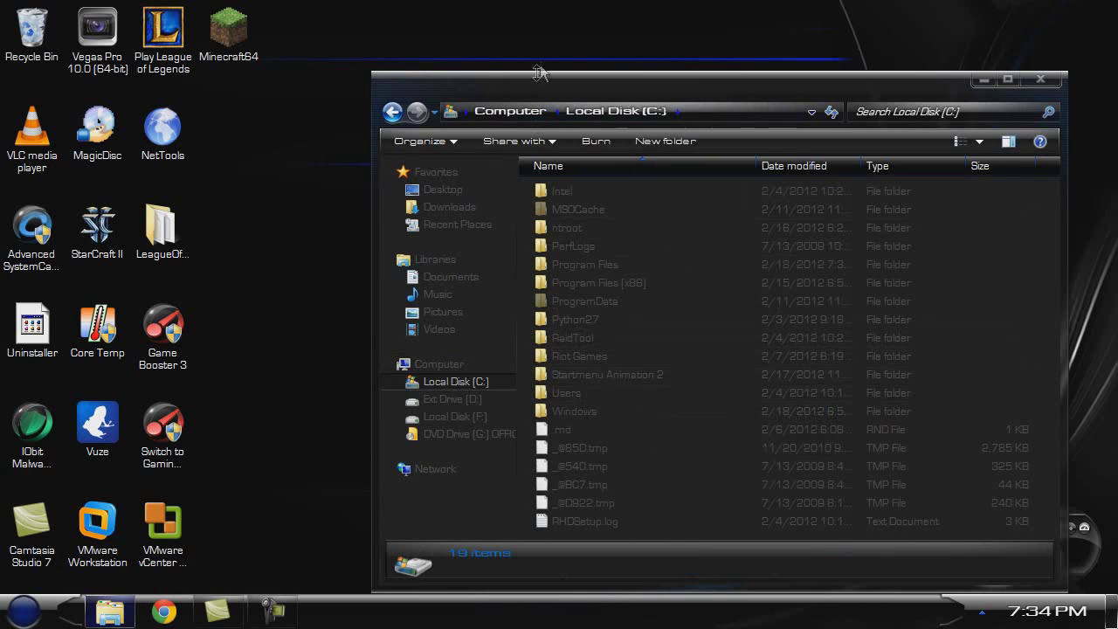
drag(614, 85, 677, 95)
key(super+d)
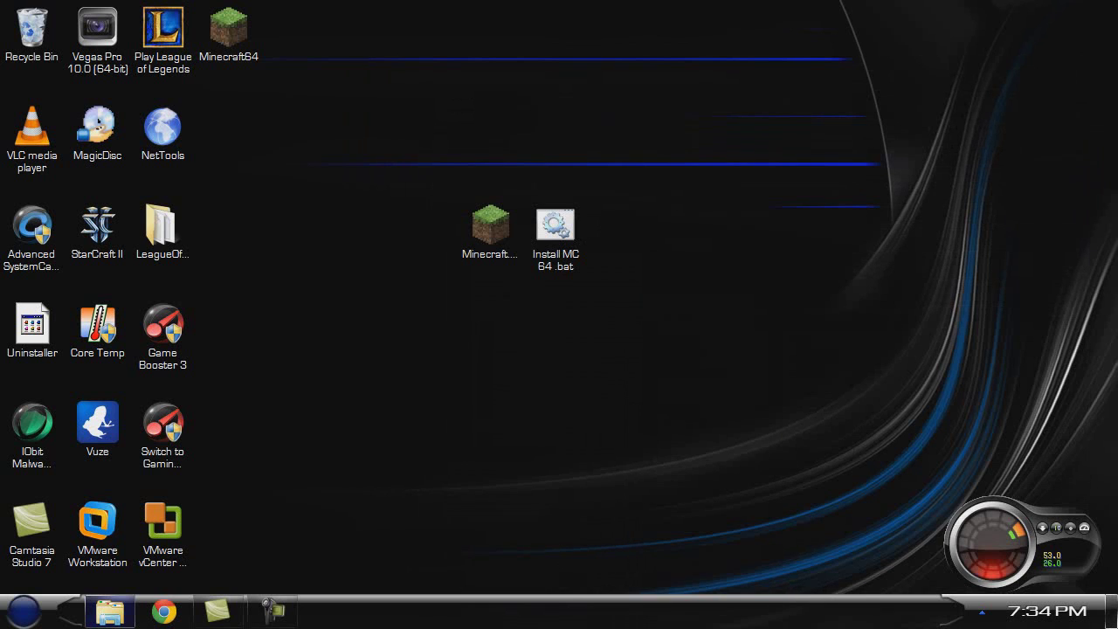
right_click(579, 229)
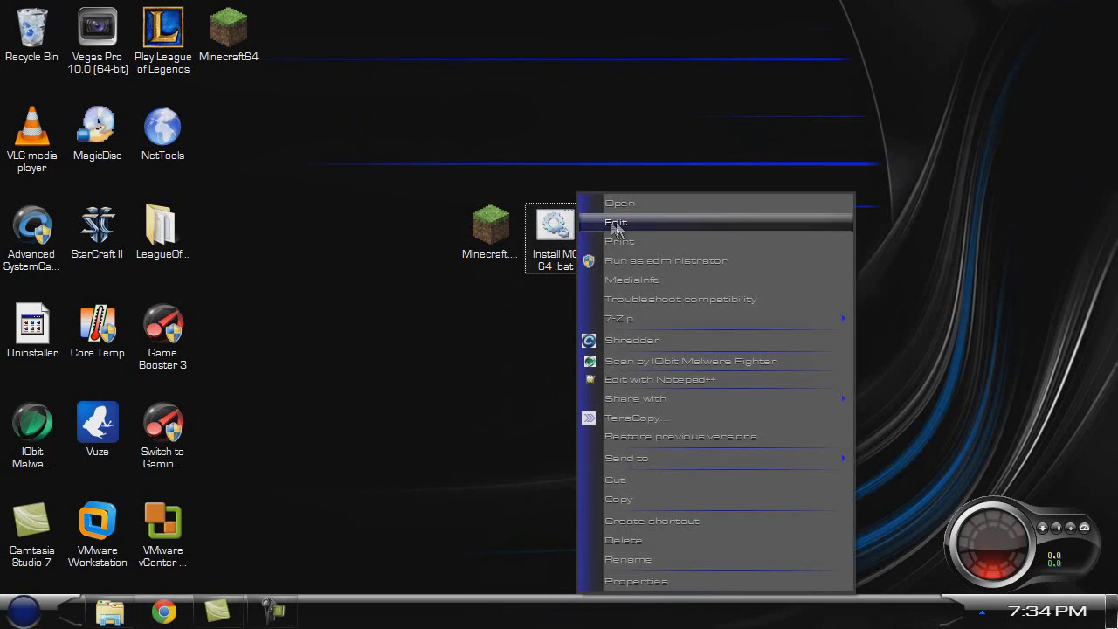
click(617, 221)
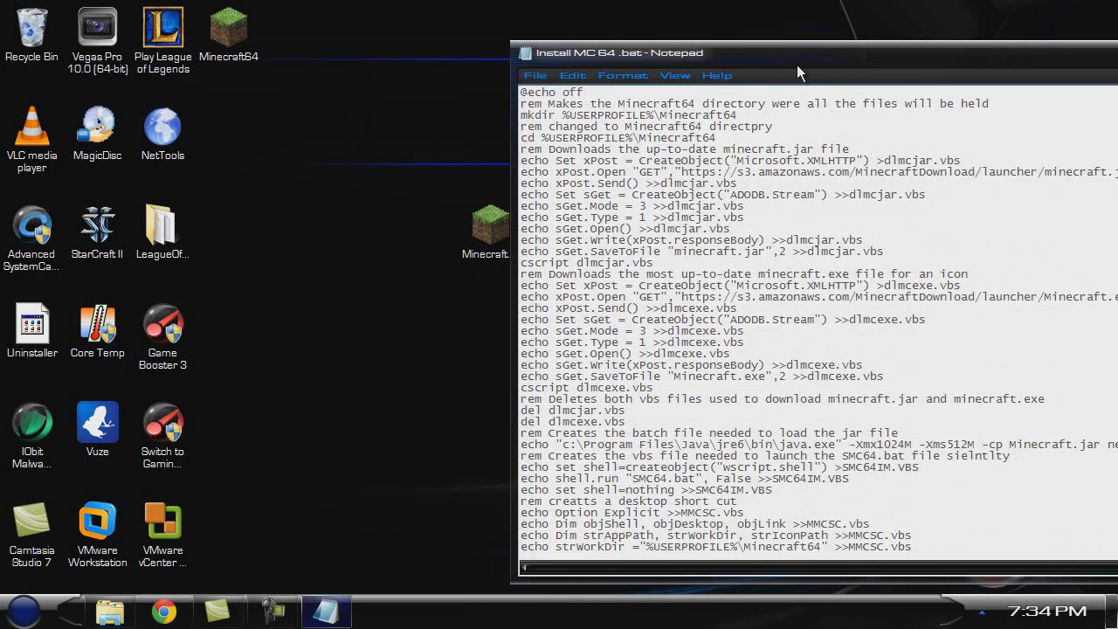
key(super+d)
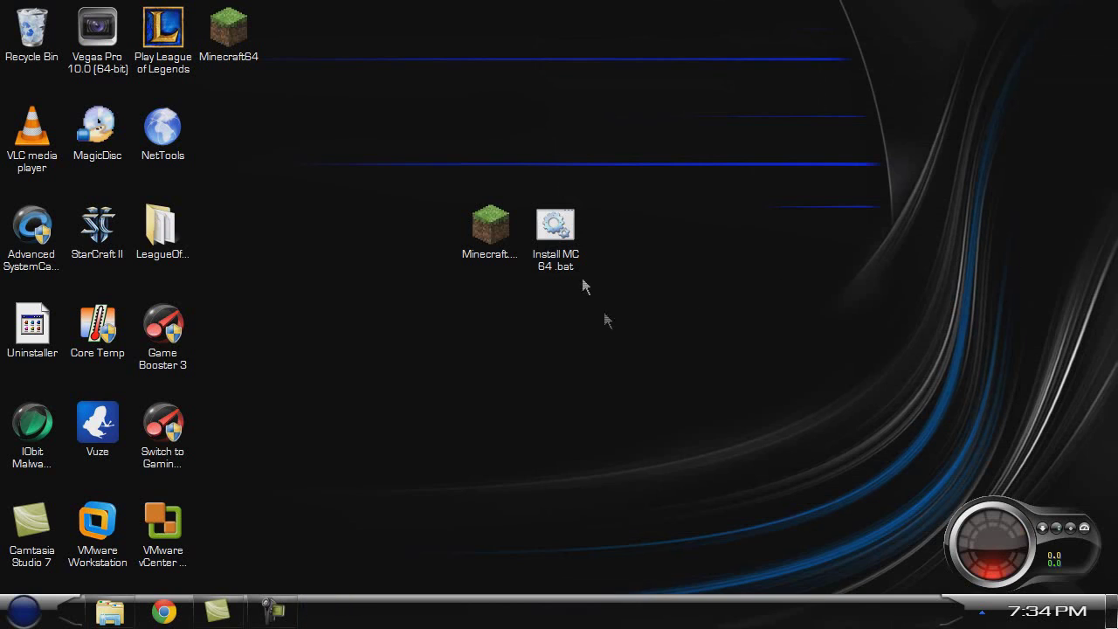
Open the Install MC 64 batch file from the desktop in Notepad++, maximize the window, and look through the whole script
right_click(558, 229)
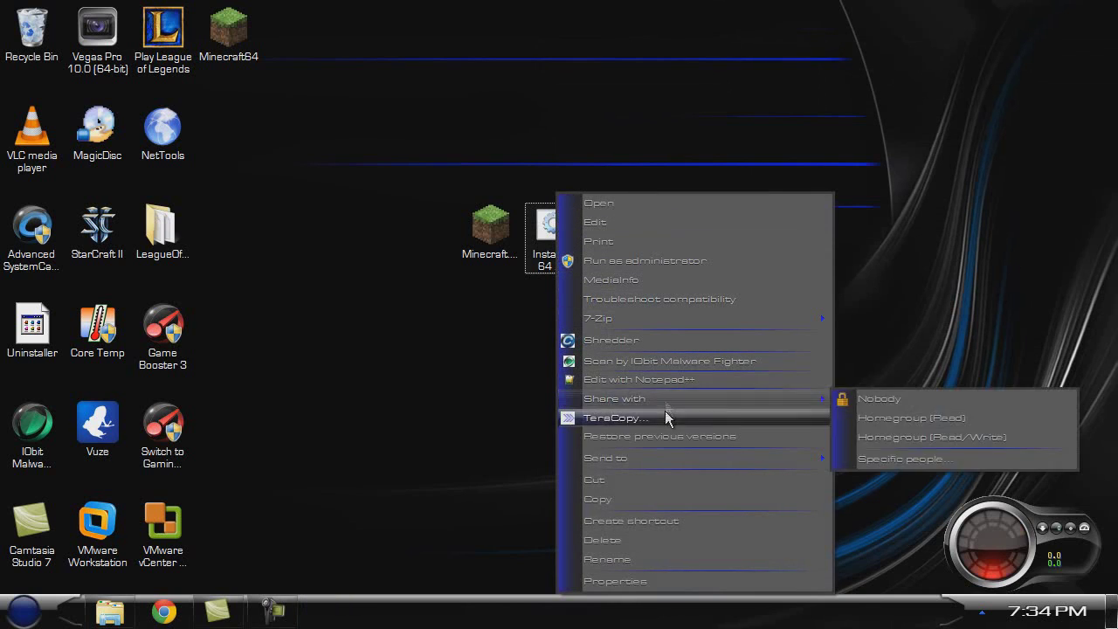
click(661, 379)
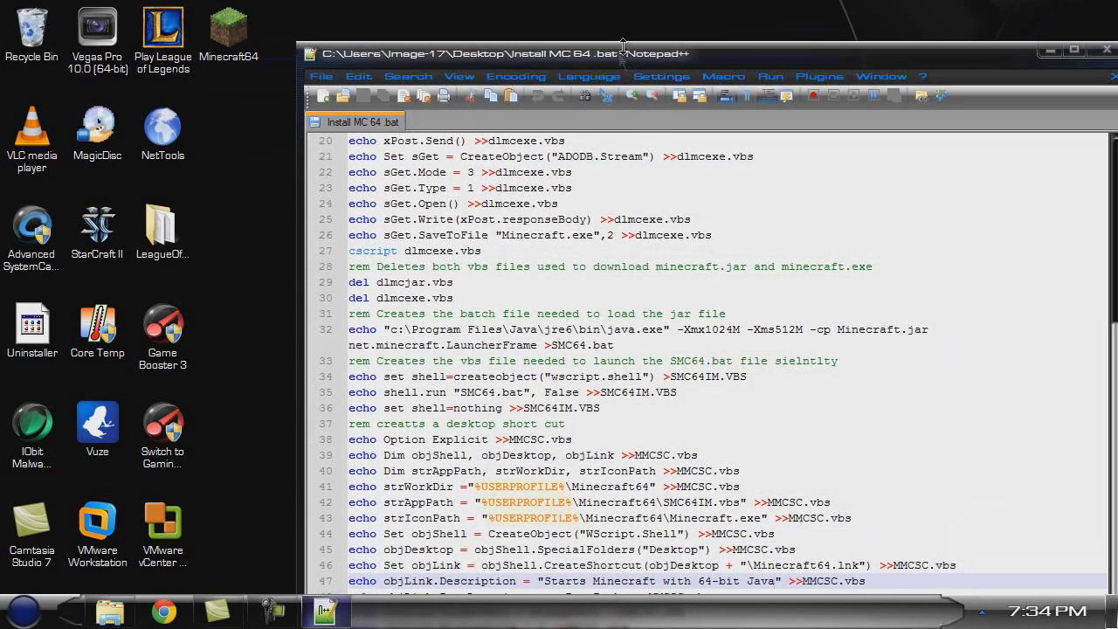
drag(994, 58, 994, 7)
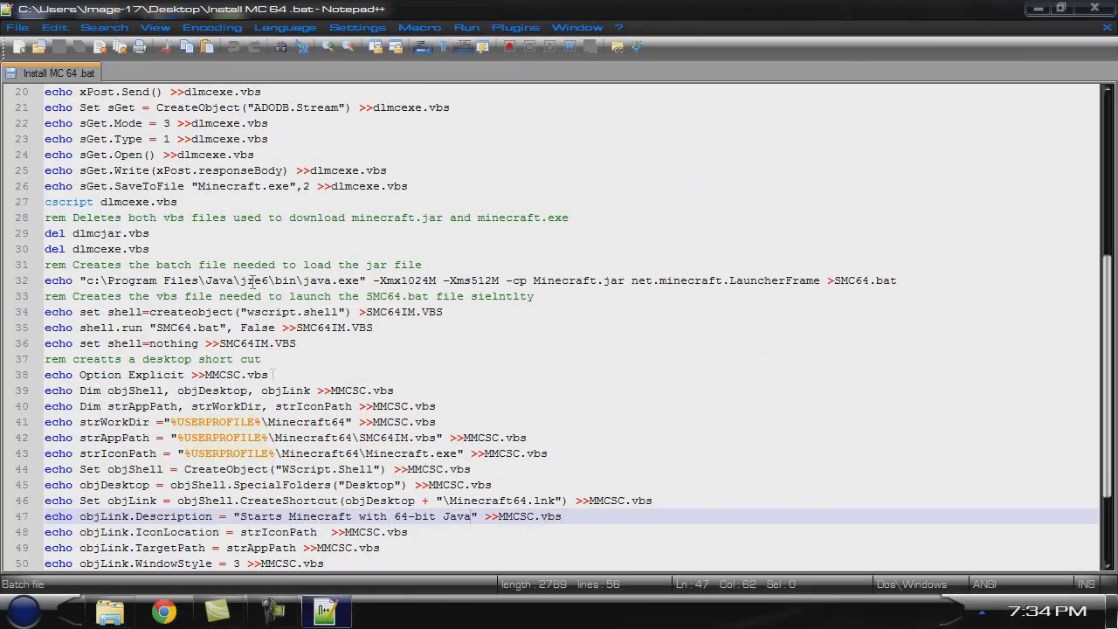
scroll(131, 314, up, 7)
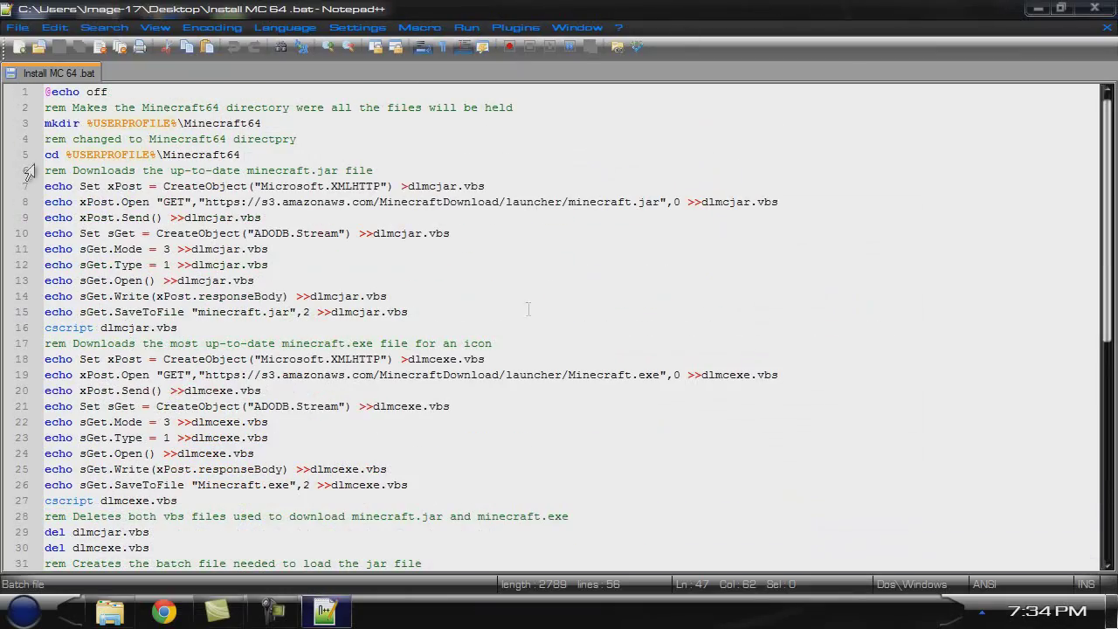
scroll(248, 308, down, 9)
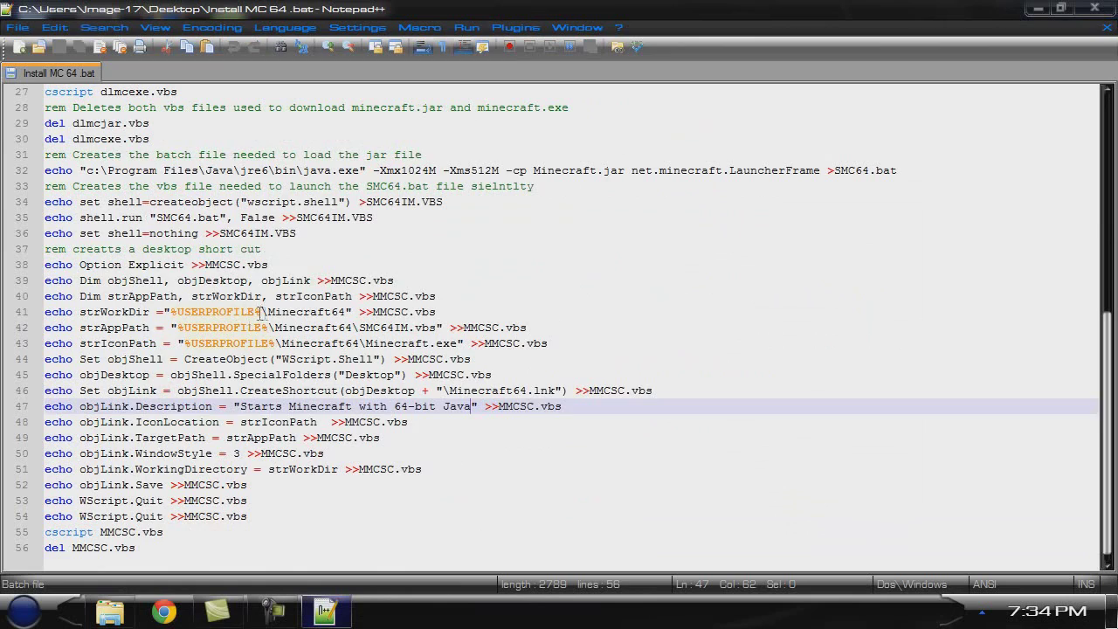
scroll(262, 314, up, 9)
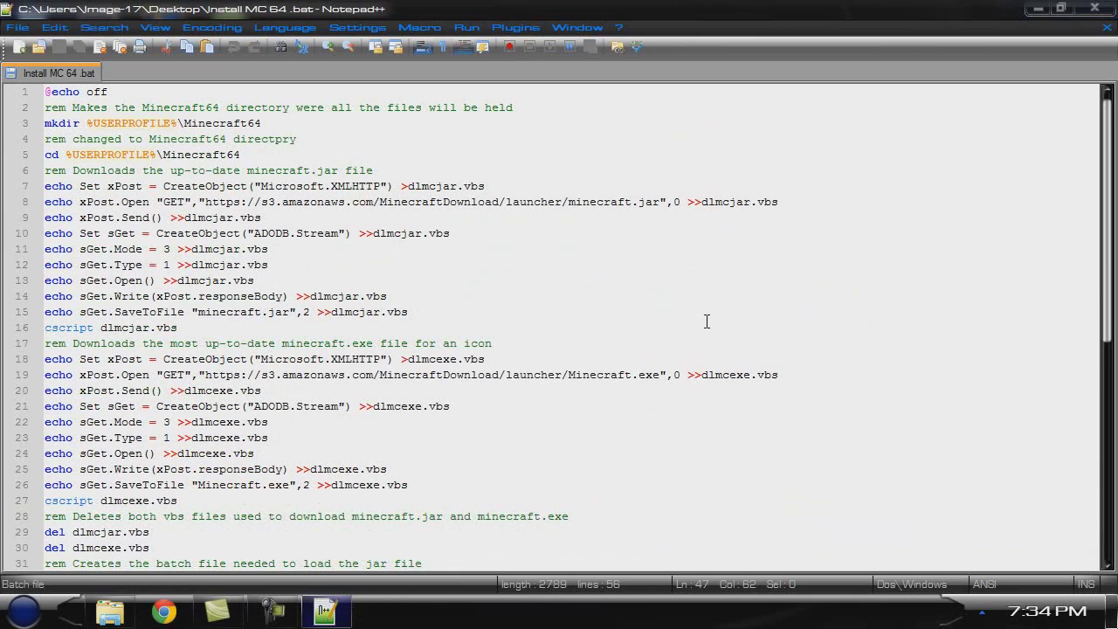
scroll(703, 319, down, 9)
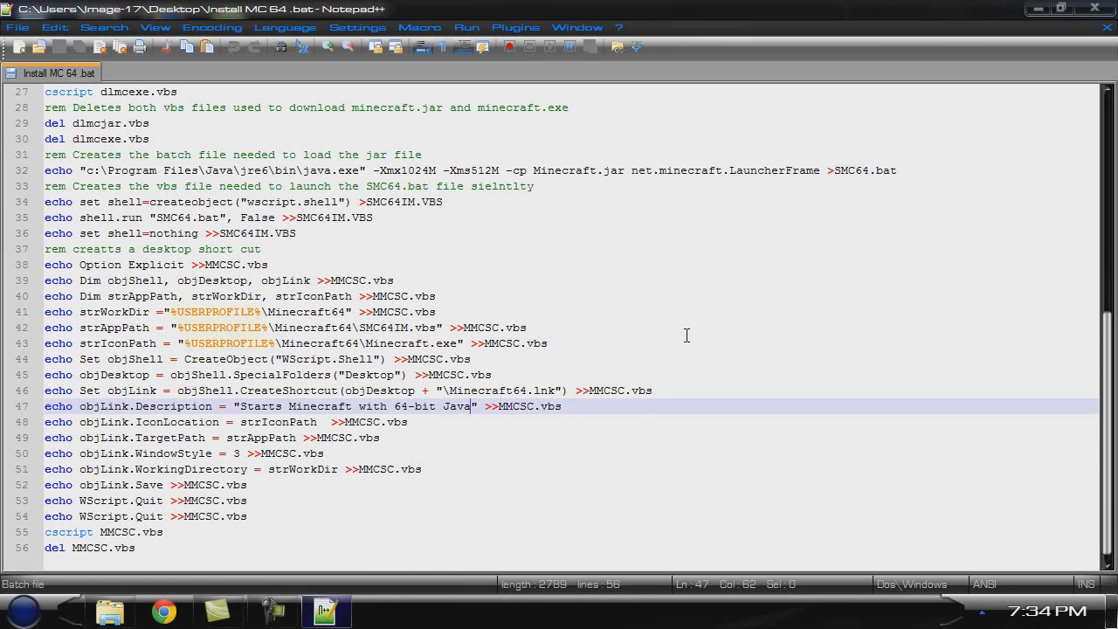
scroll(687, 335, up, 1)
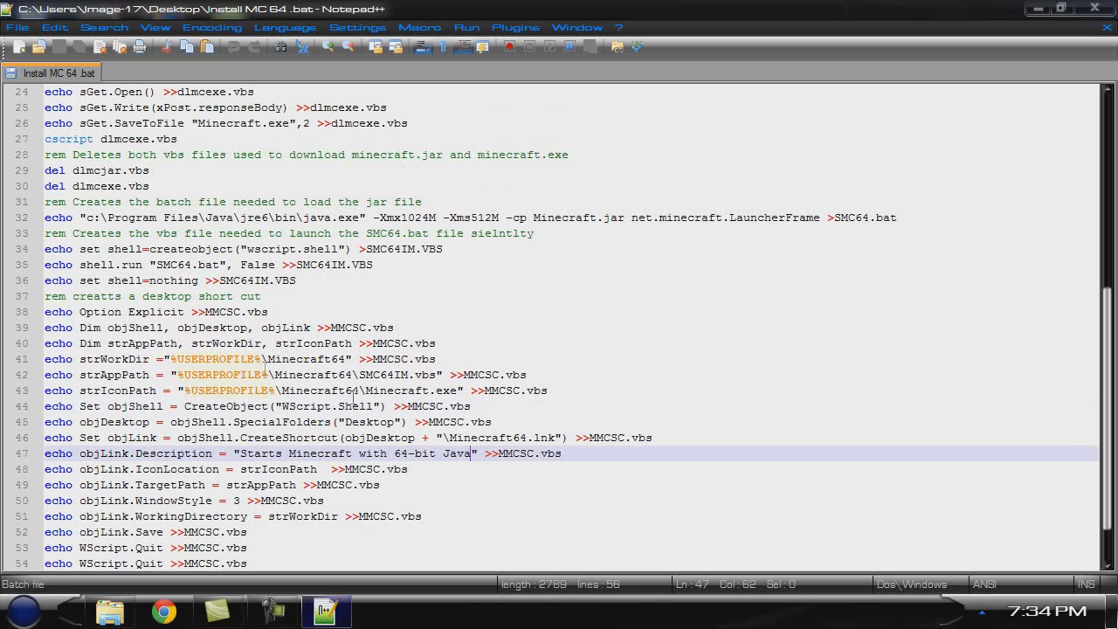
scroll(76, 296, up, 8)
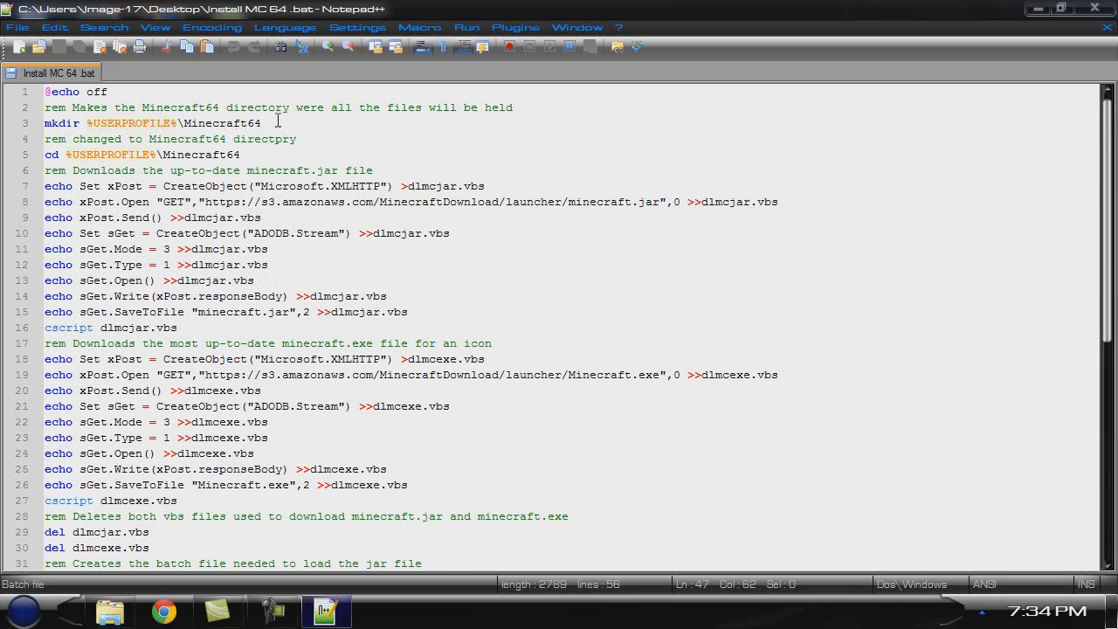
Browse from the C: drive's Users folder into the user's profile and open the Minecraft64 folder
key(super+e)
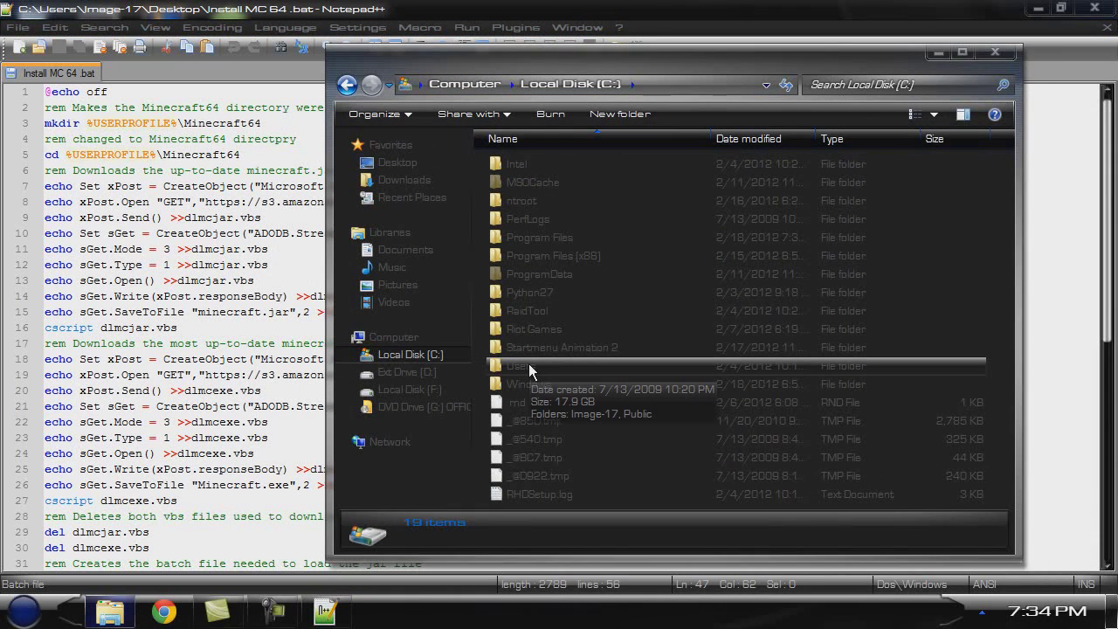
double_click(535, 365)
double_click(556, 182)
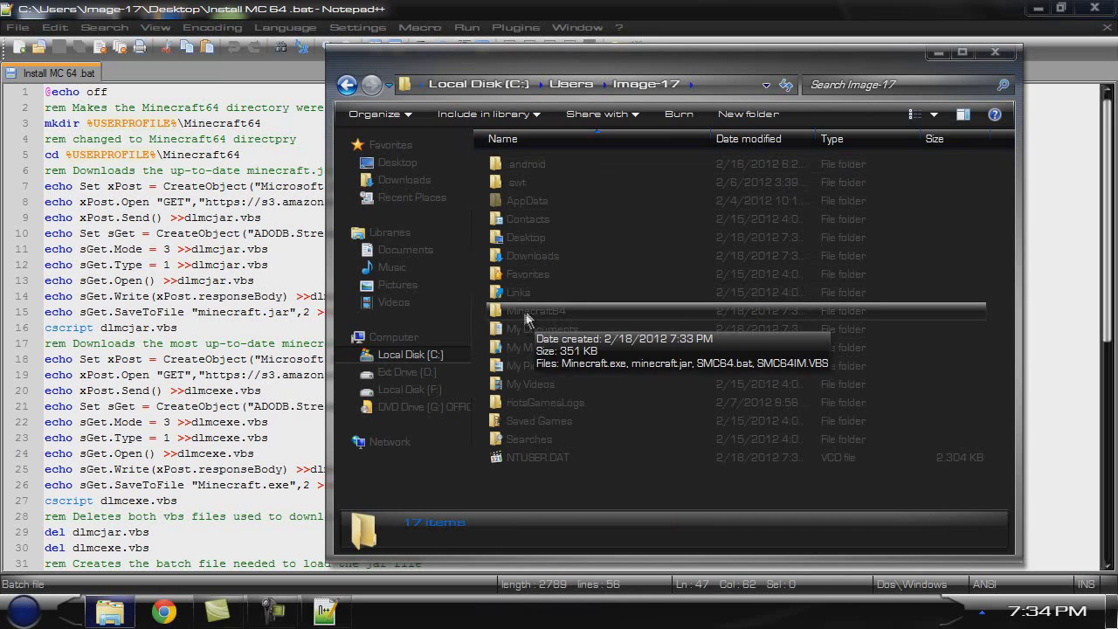
double_click(542, 311)
drag(670, 380, 576, 271)
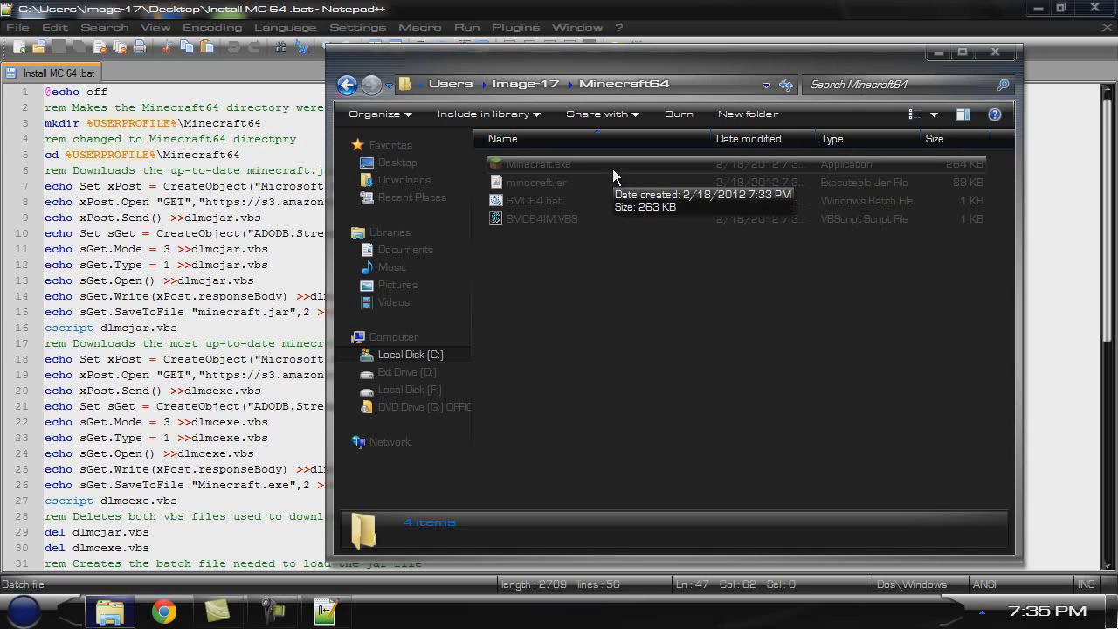
Open SMC64.bat in Notepad, highlight the -Xmx1024M and -Xms512M memory arguments, and close the file
right_click(547, 199)
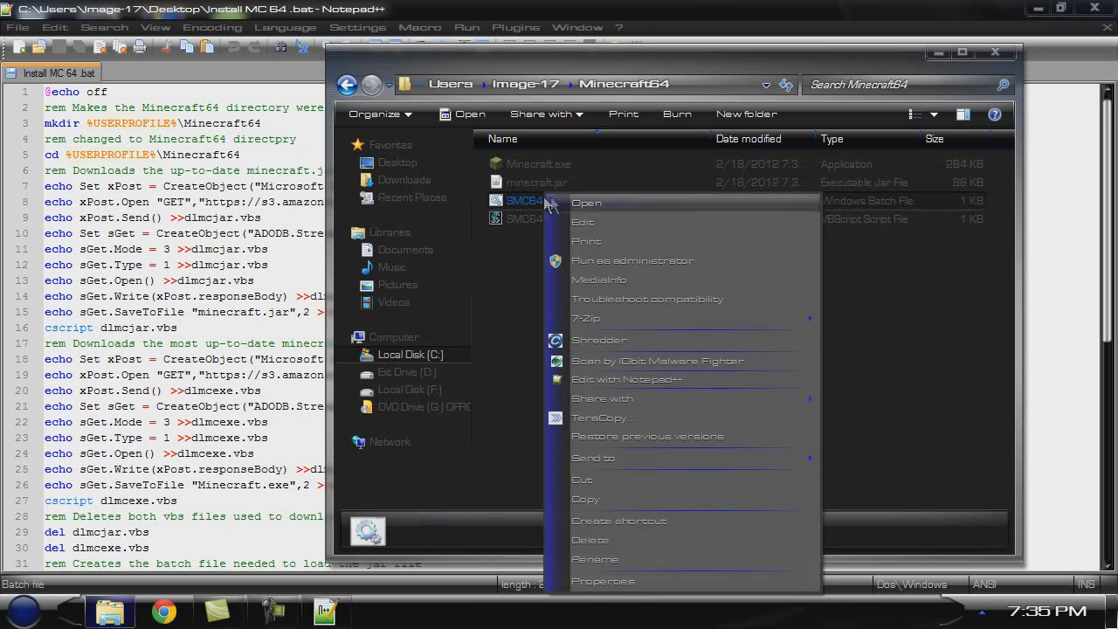
click(605, 225)
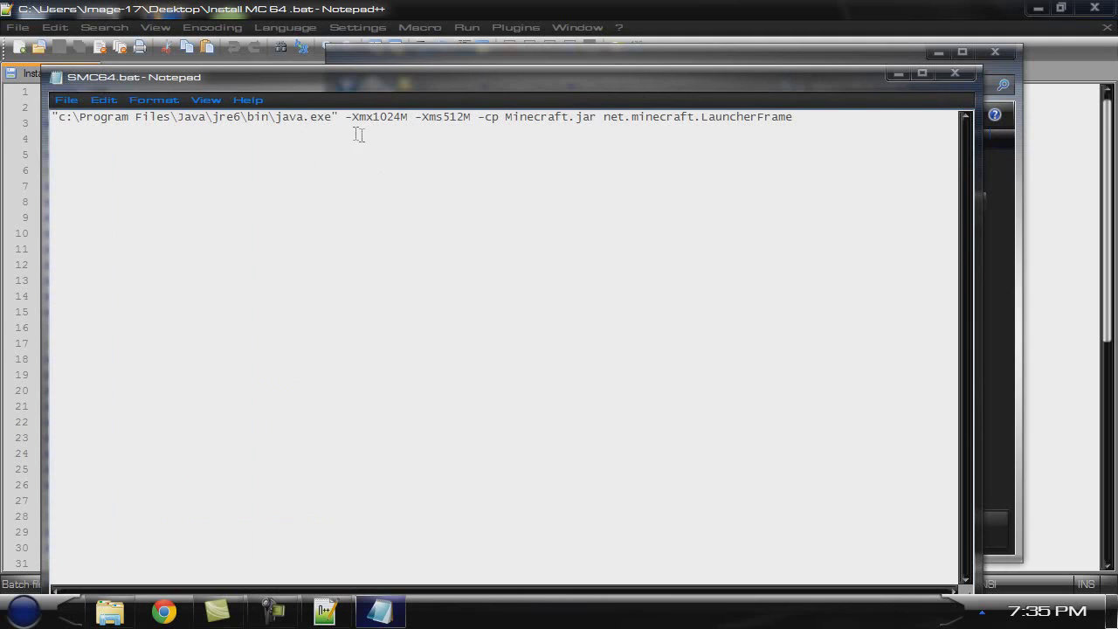
drag(346, 116, 470, 116)
click(476, 164)
drag(374, 117, 472, 116)
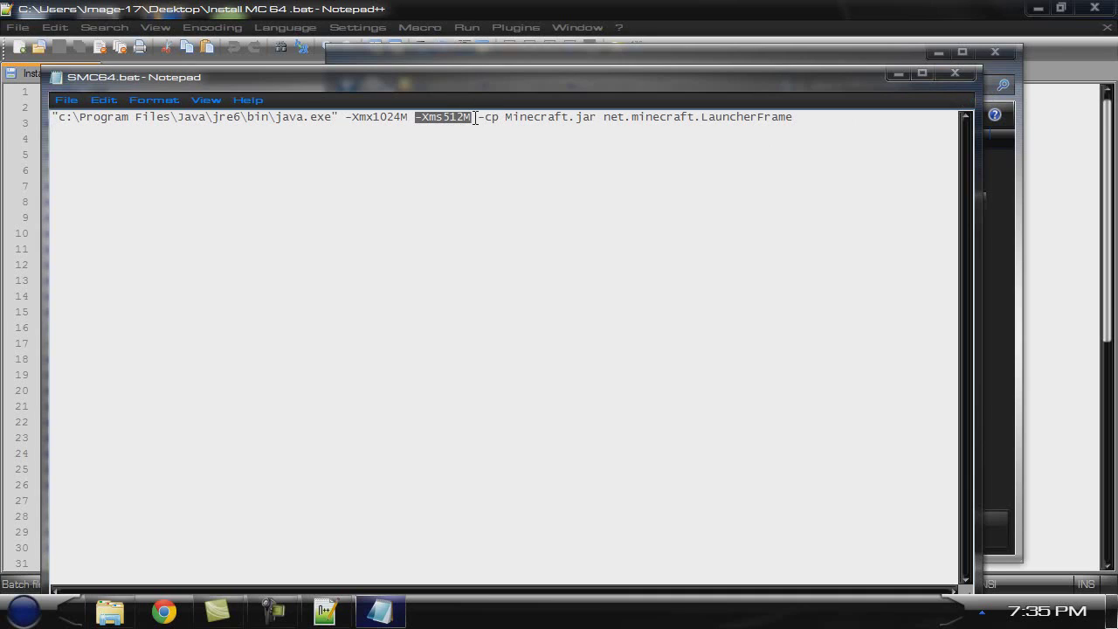
click(953, 73)
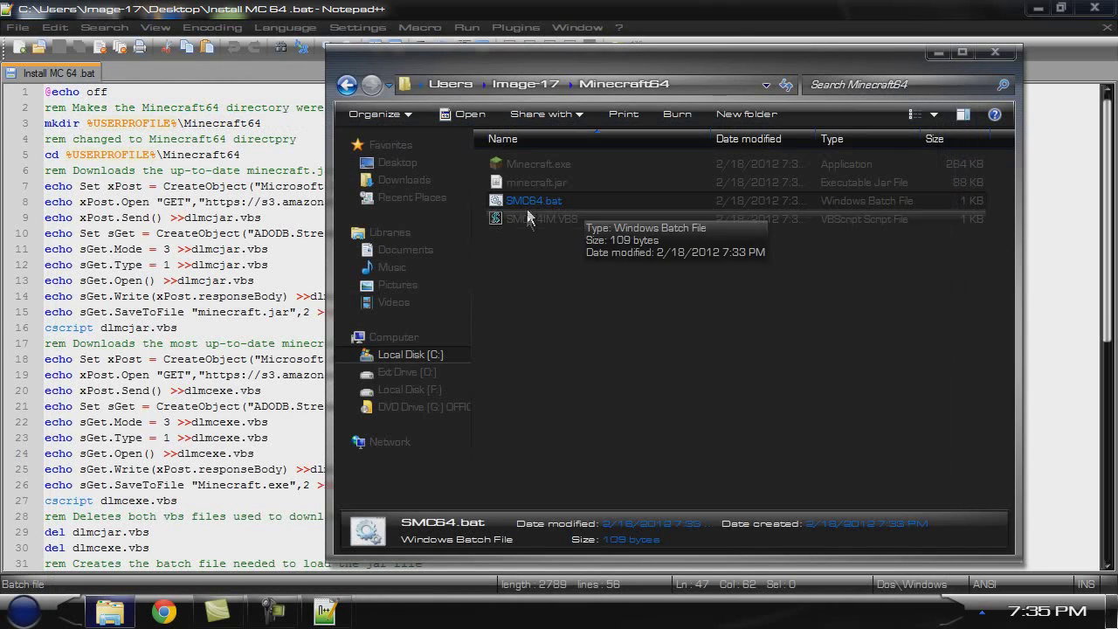
Open SMC64IM.VBS in Notepad to examine the script that launches SMC64.bat, and close the file
right_click(526, 220)
click(579, 224)
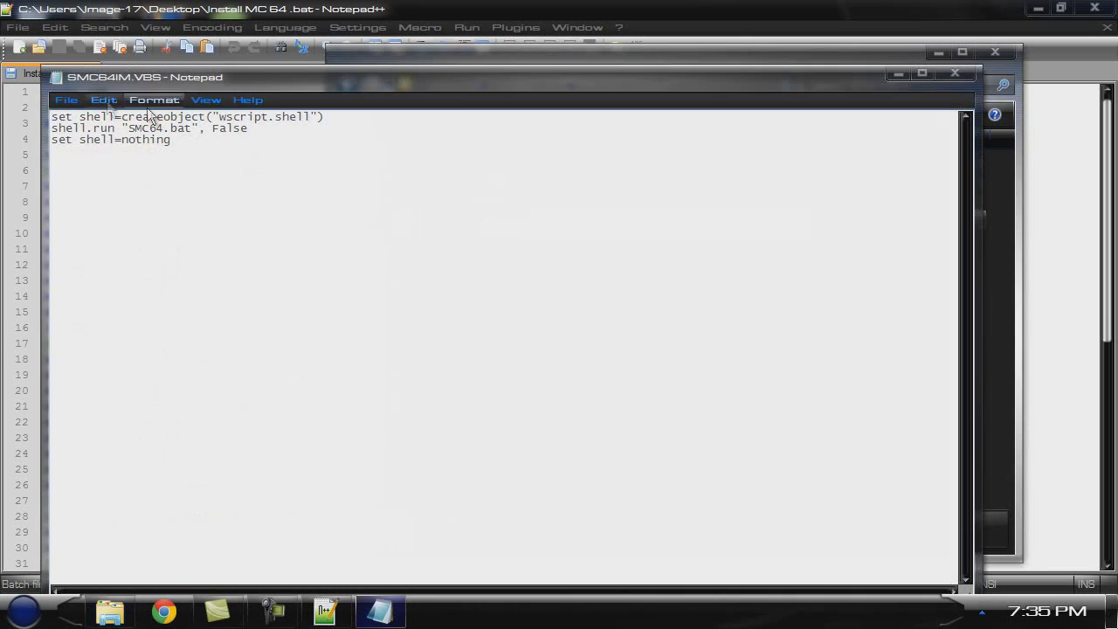
key(ctrl+a)
click(307, 242)
click(953, 74)
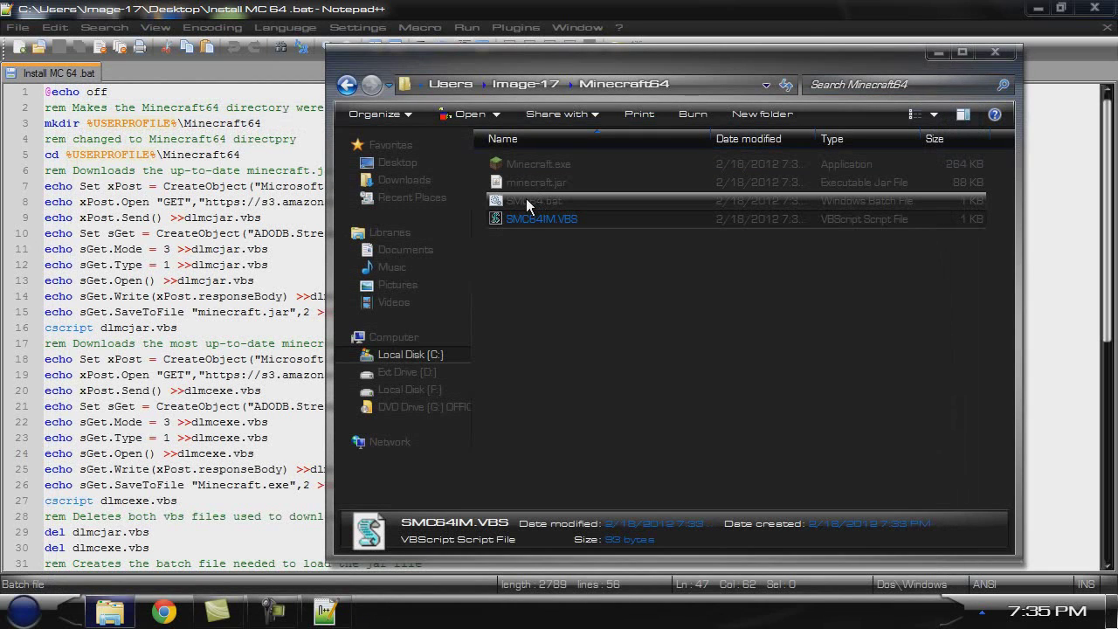
Run SMC64.bat, bring its command window in front of the Minecraft launcher, and close the command window
double_click(527, 200)
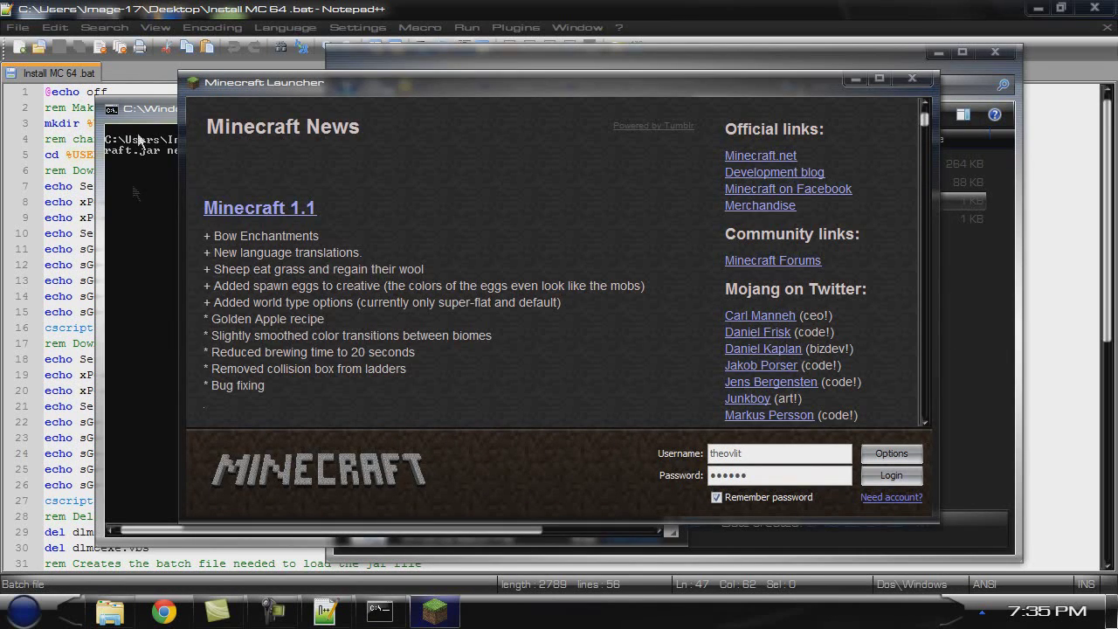
click(136, 112)
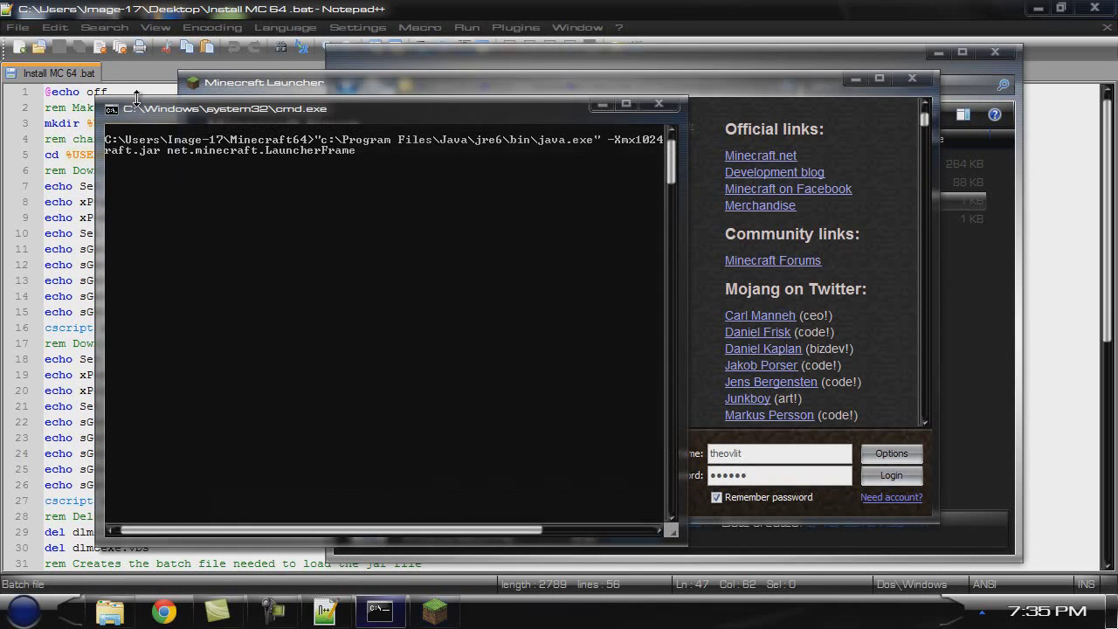
click(662, 103)
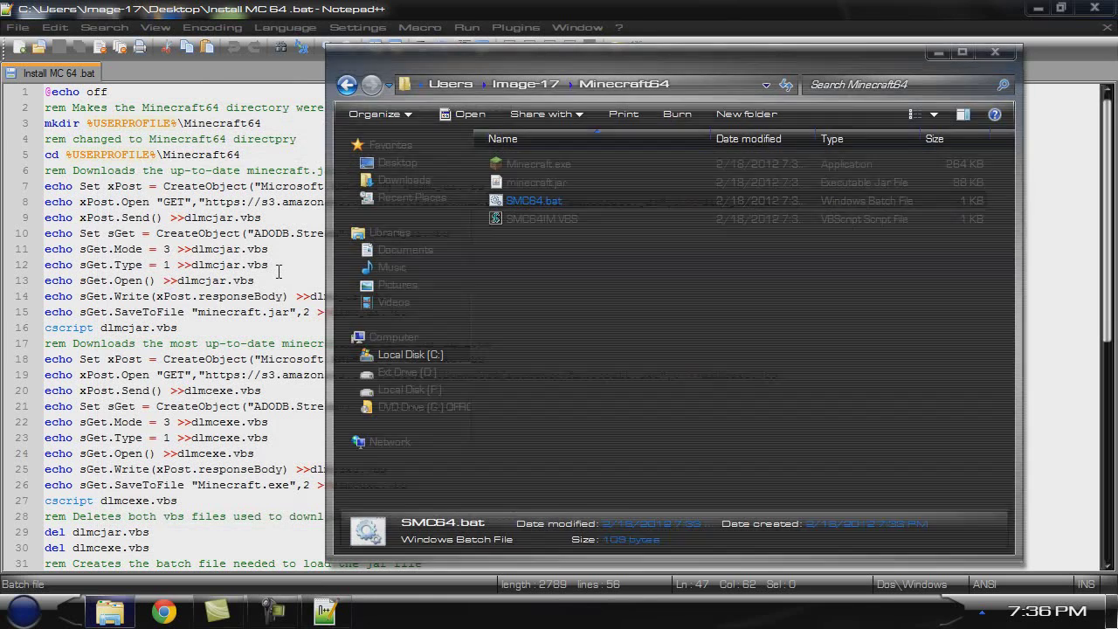
In the Install MC 64 script, highlight the minecraft.jar download block on lines 7–15 and the Minecraft.exe block on lines 18–26
click(278, 265)
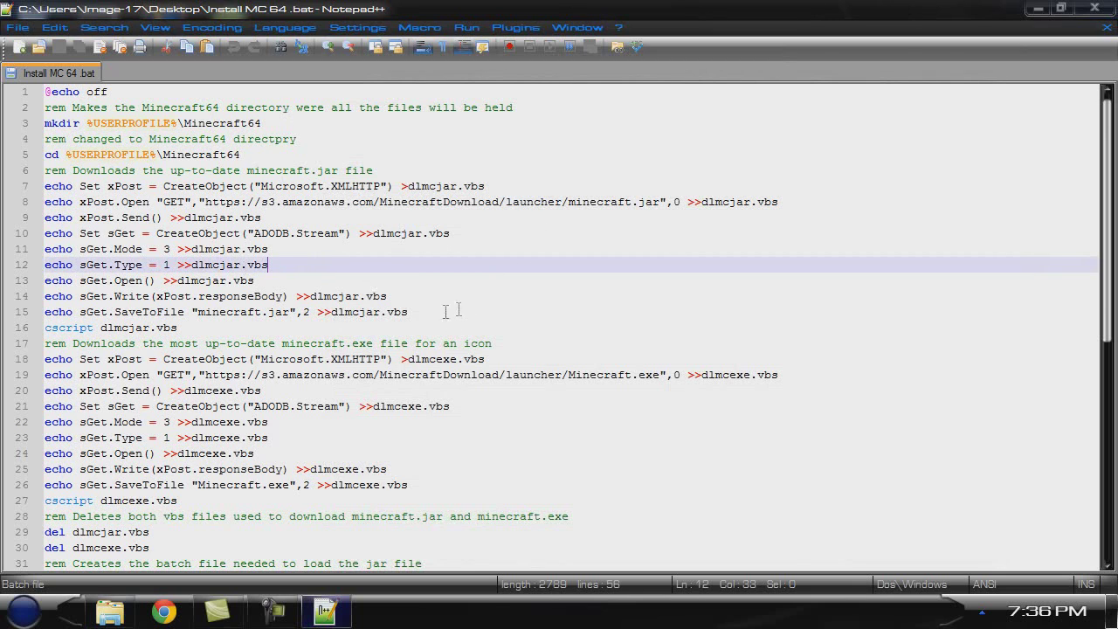
drag(437, 313, 35, 202)
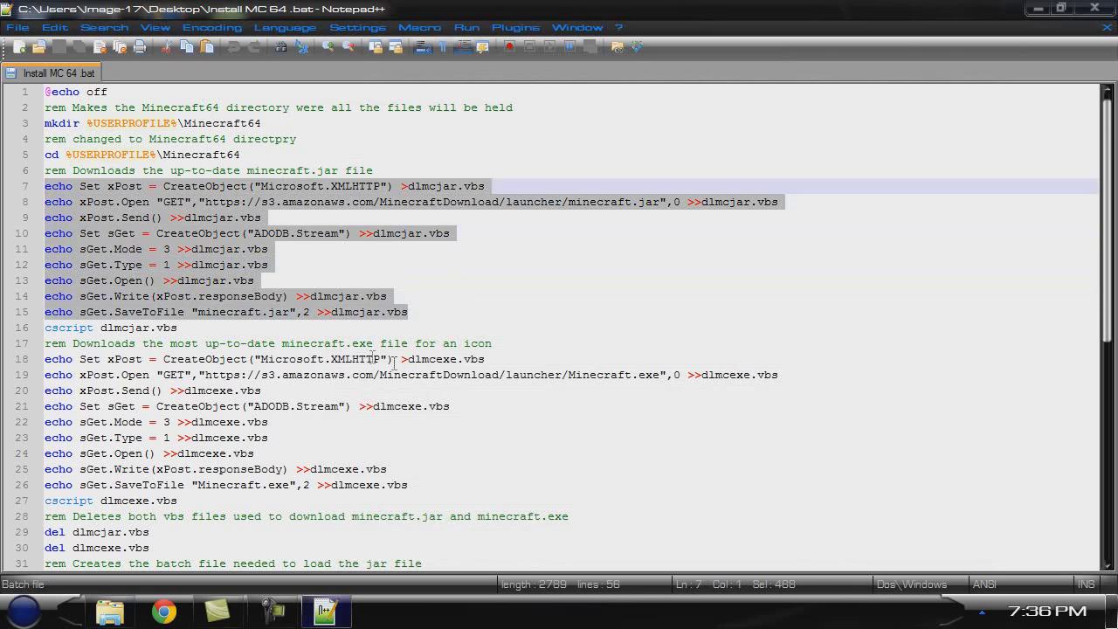
click(393, 424)
drag(419, 485, 28, 359)
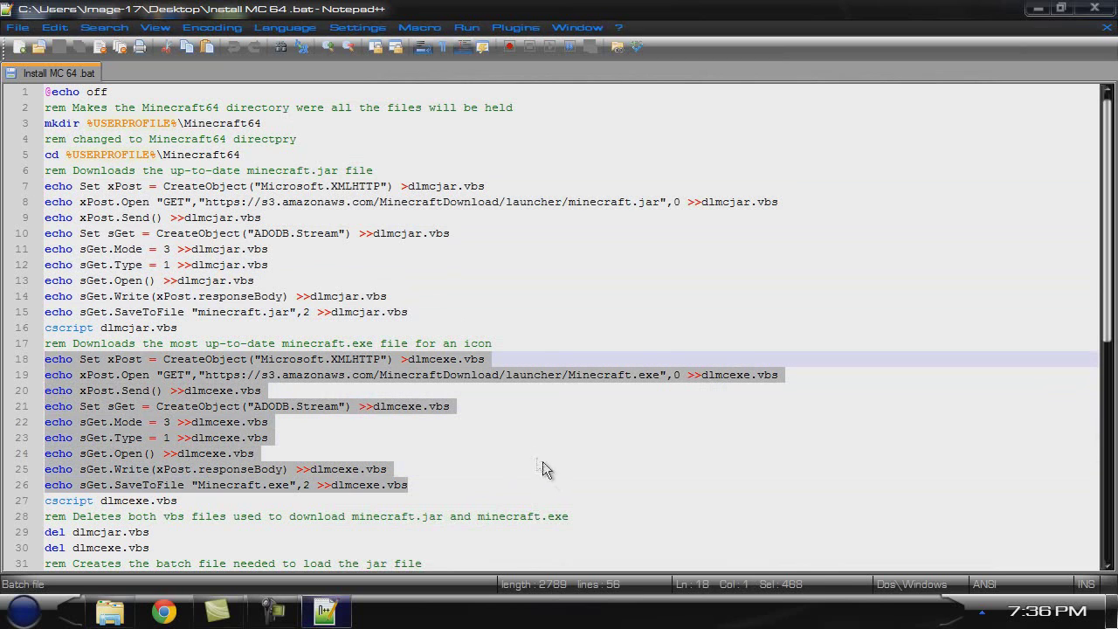
click(524, 438)
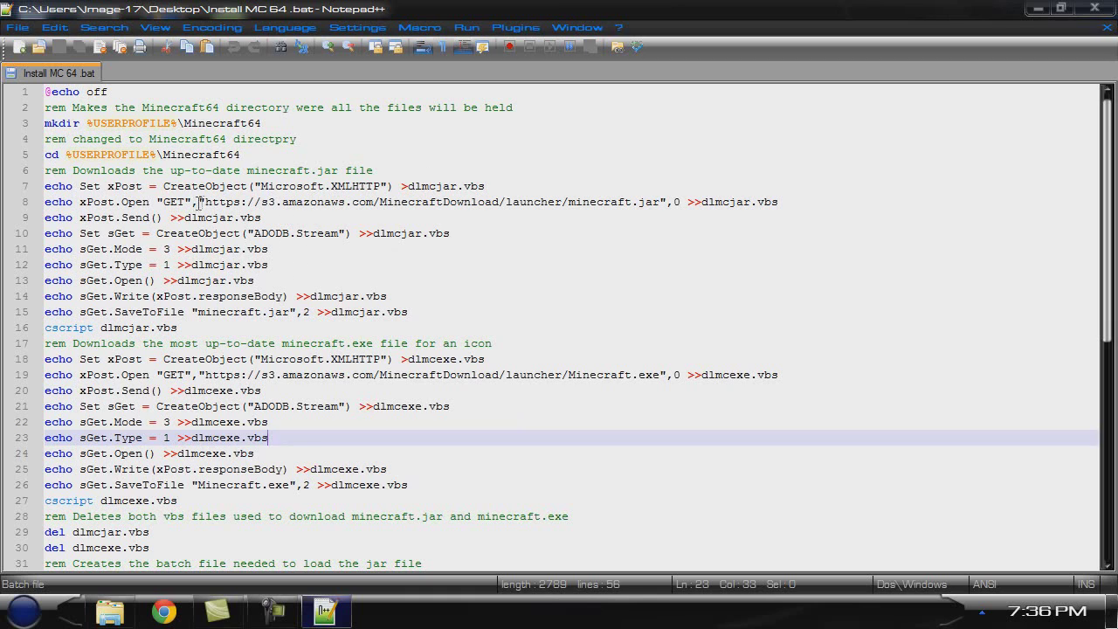
Highlight the minecraft.jar download URL on line 8, and view the lines that create SMC64.bat and SMC64IM.VBS
drag(204, 201, 669, 203)
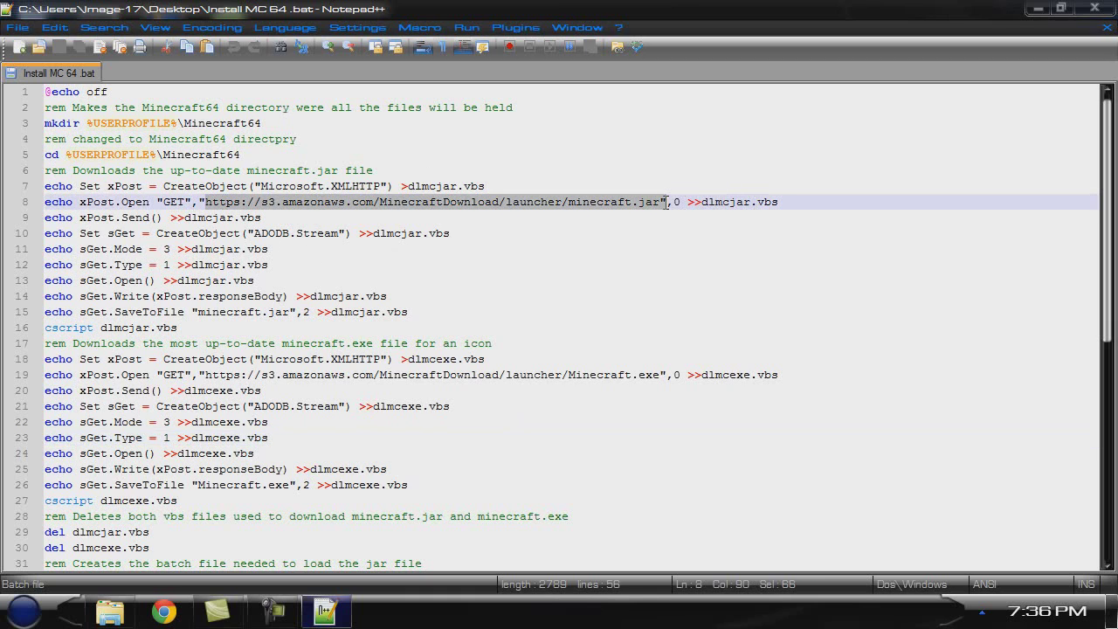
click(377, 220)
drag(206, 202, 656, 204)
scroll(528, 307, down, 4)
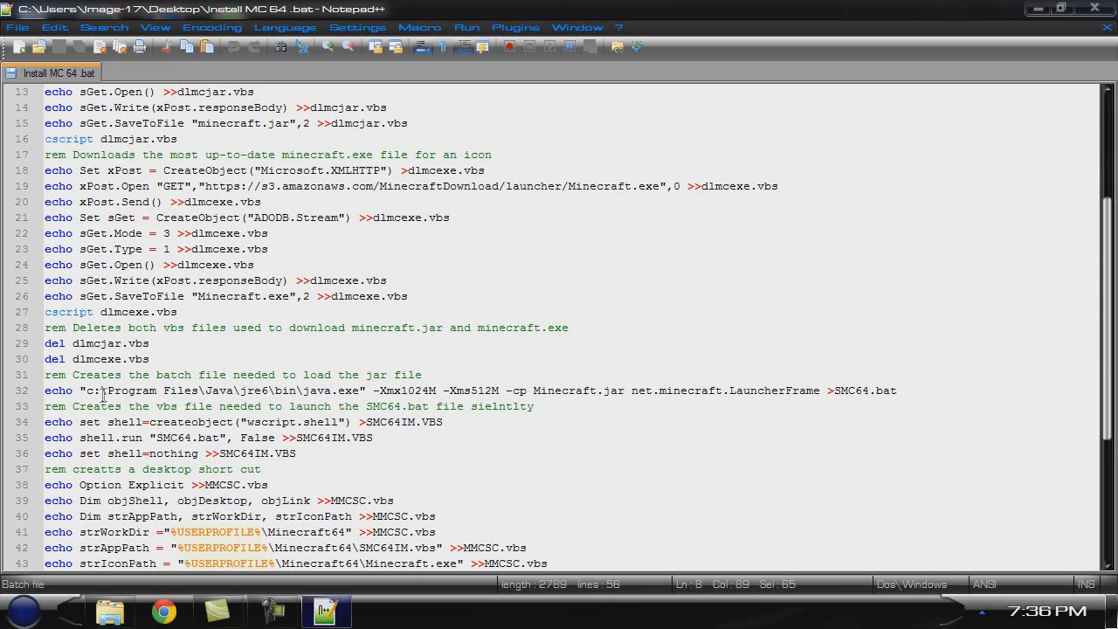
scroll(745, 385, down, 1)
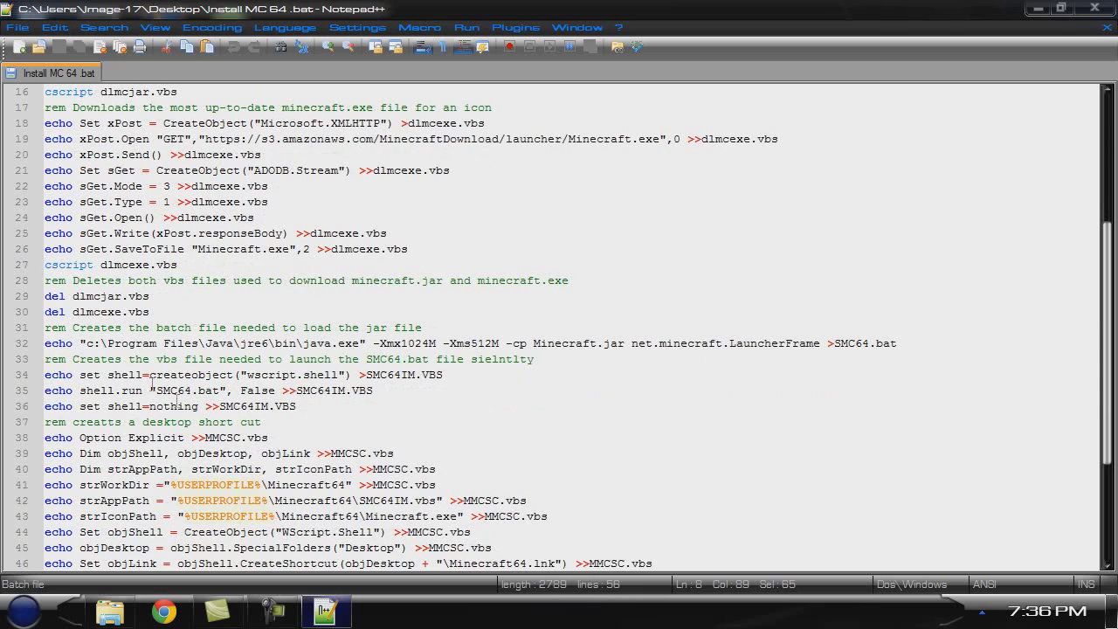
Examine the desktop-shortcut section of the Install MC 64 script on lines 37–56 and highlight the shortcut name Minecraft64 on line 46
scroll(275, 377, down, 2)
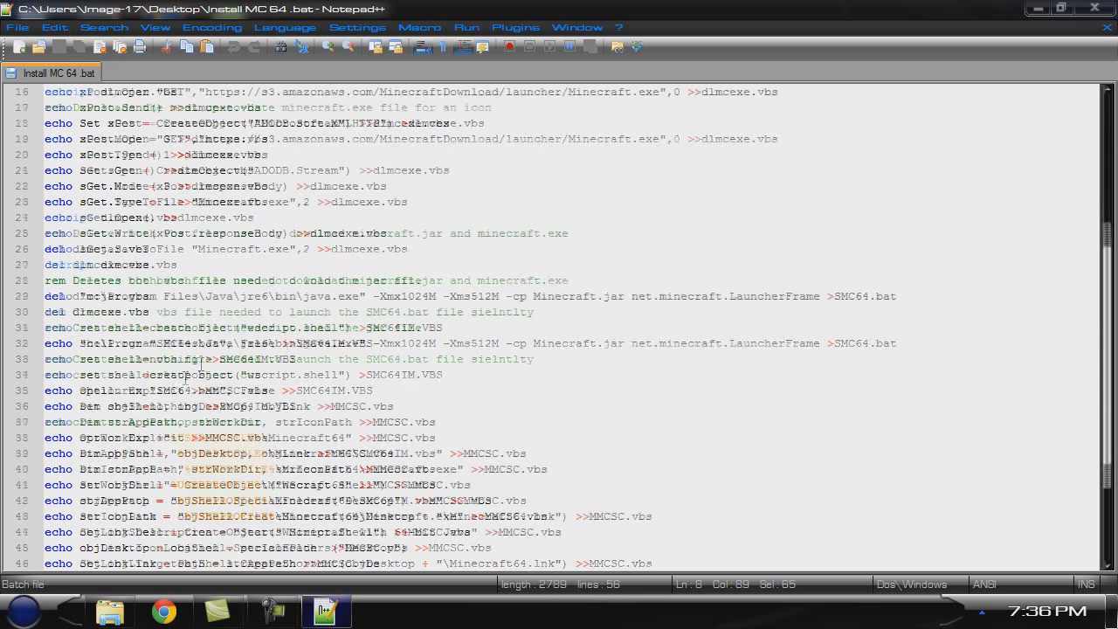
scroll(393, 353, down, 2)
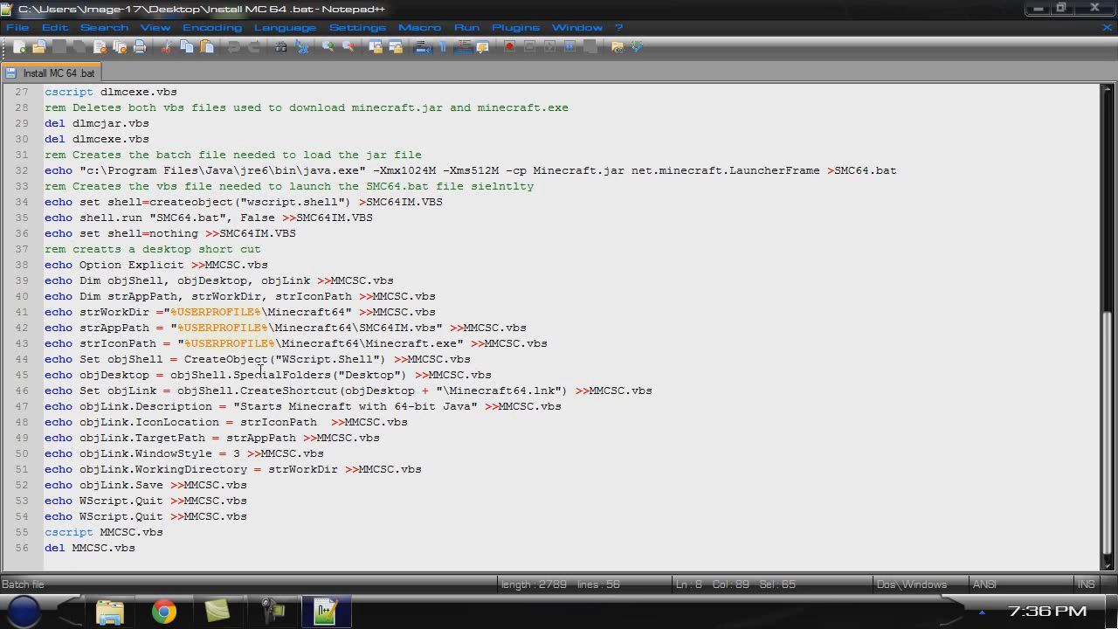
scroll(386, 387, up, 8)
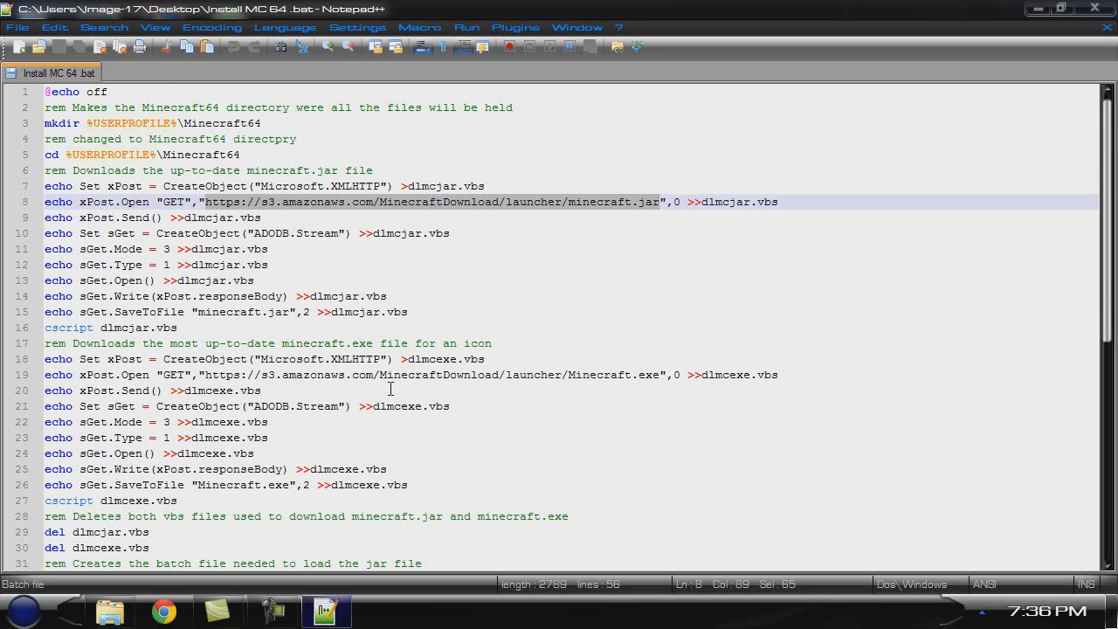
scroll(387, 381, down, 8)
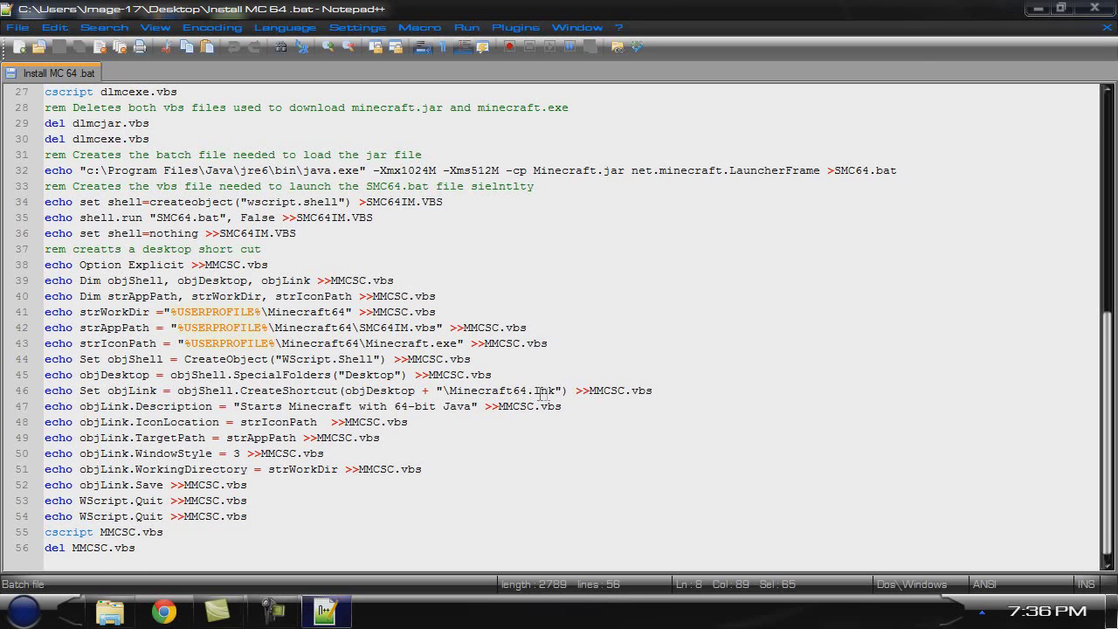
drag(526, 390, 451, 391)
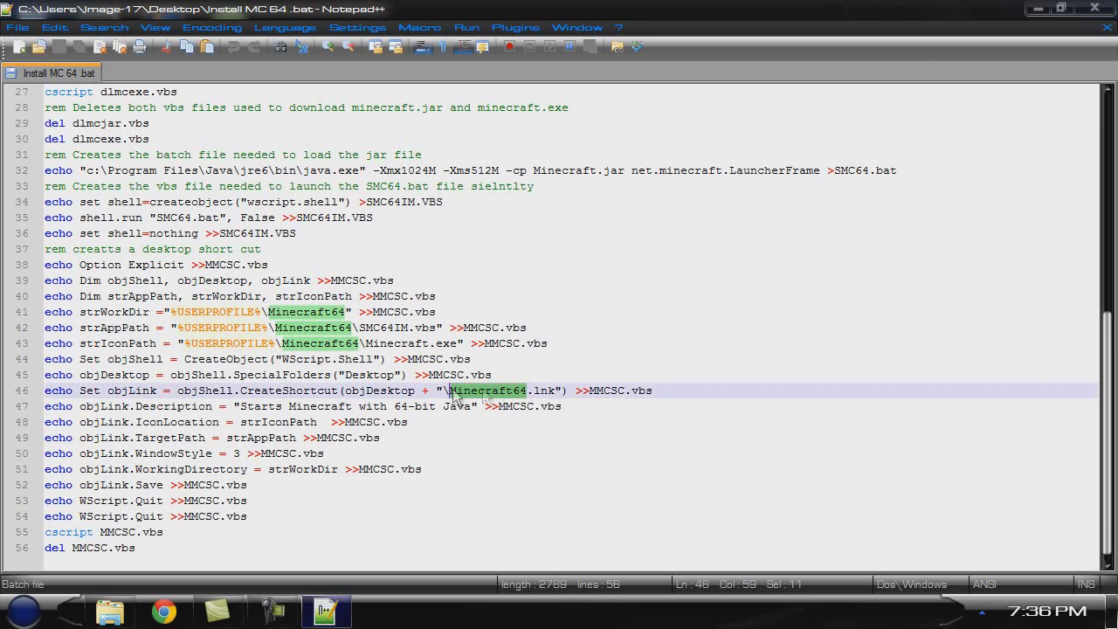
click(549, 466)
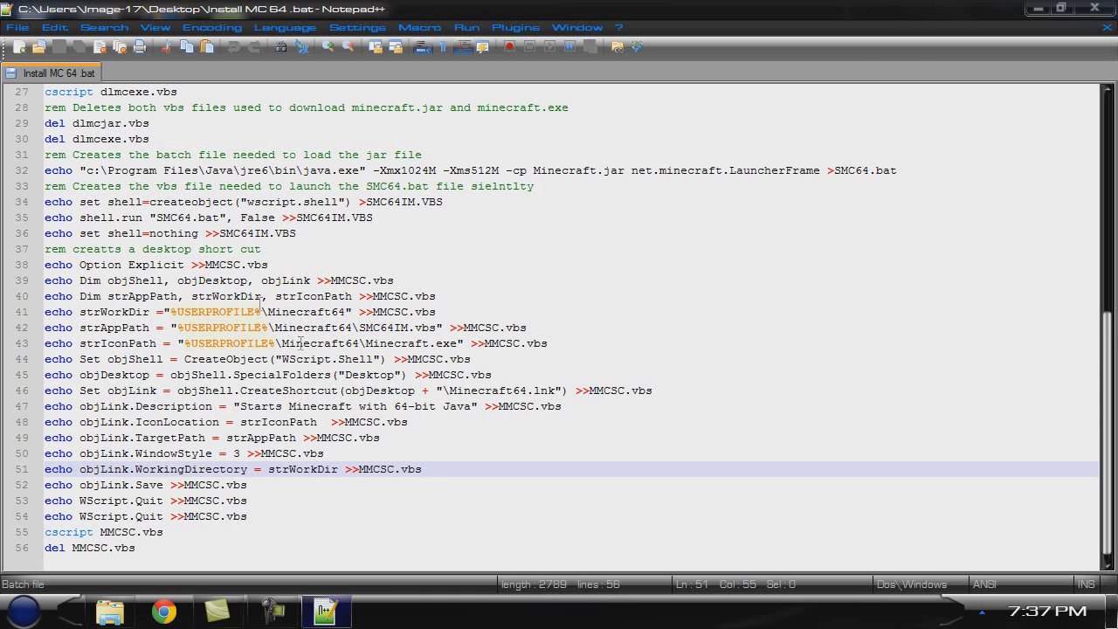
Highlight the Minecraft64 folder name in the working-directory path on line 41, and review the script from beginning to end
drag(267, 312, 338, 312)
scroll(321, 469, up, 9)
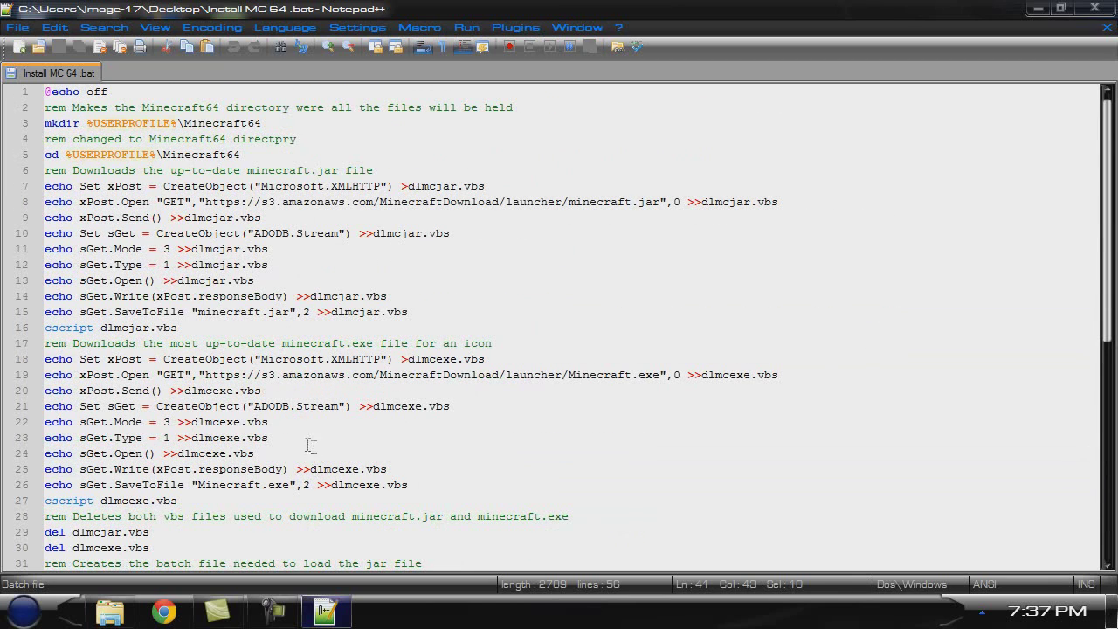
scroll(300, 437, down, 9)
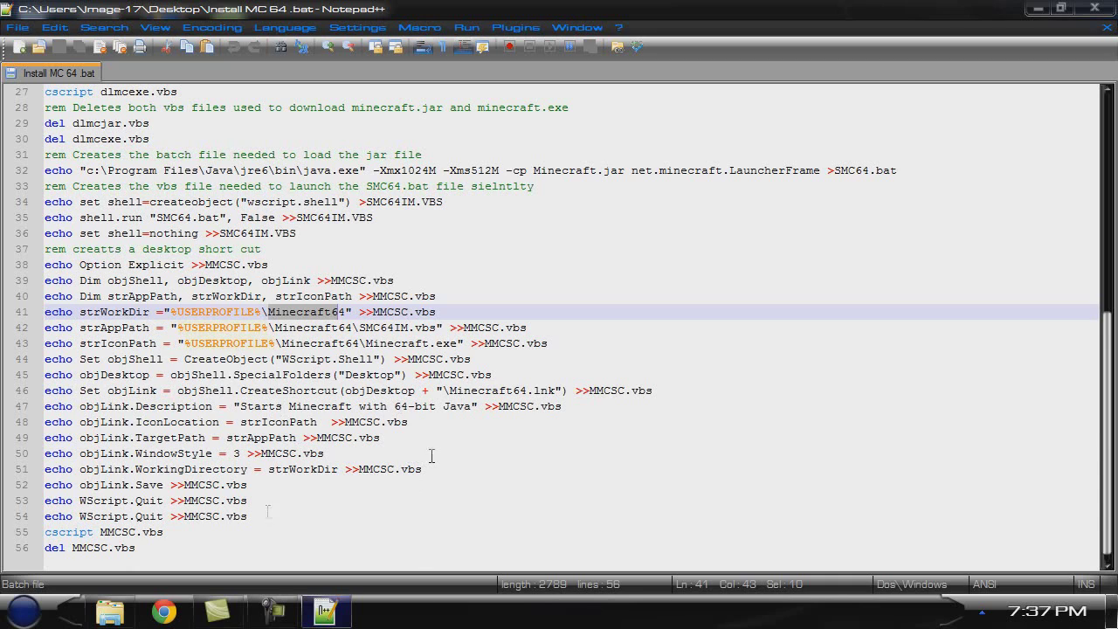
scroll(339, 454, up, 9)
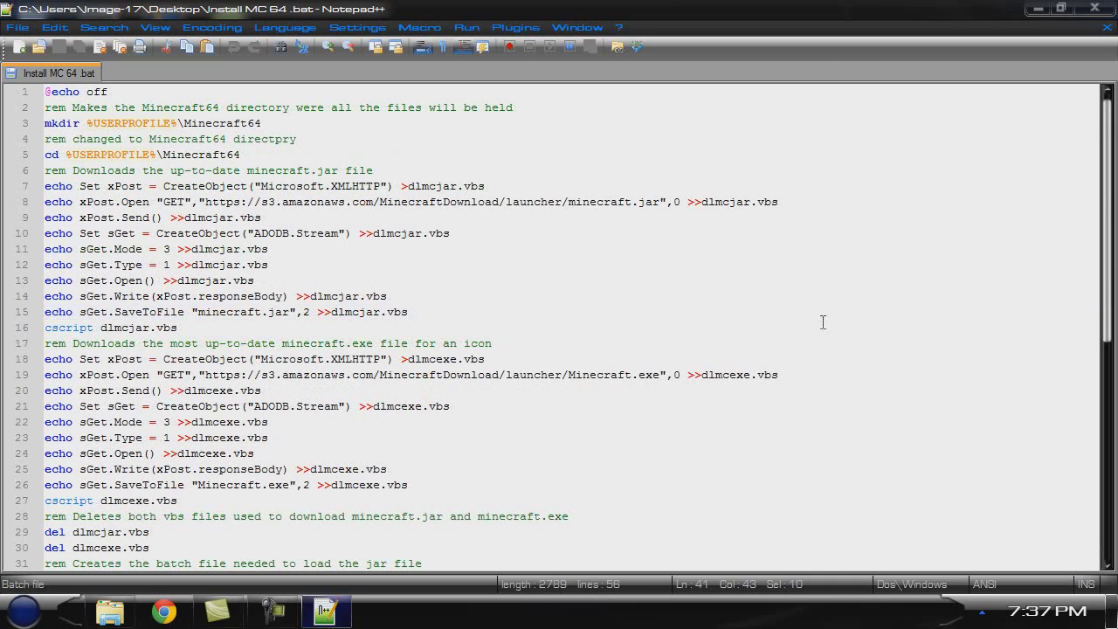
Close the Install MC 64 script's editor and the Minecraft64 folder window
click(1096, 11)
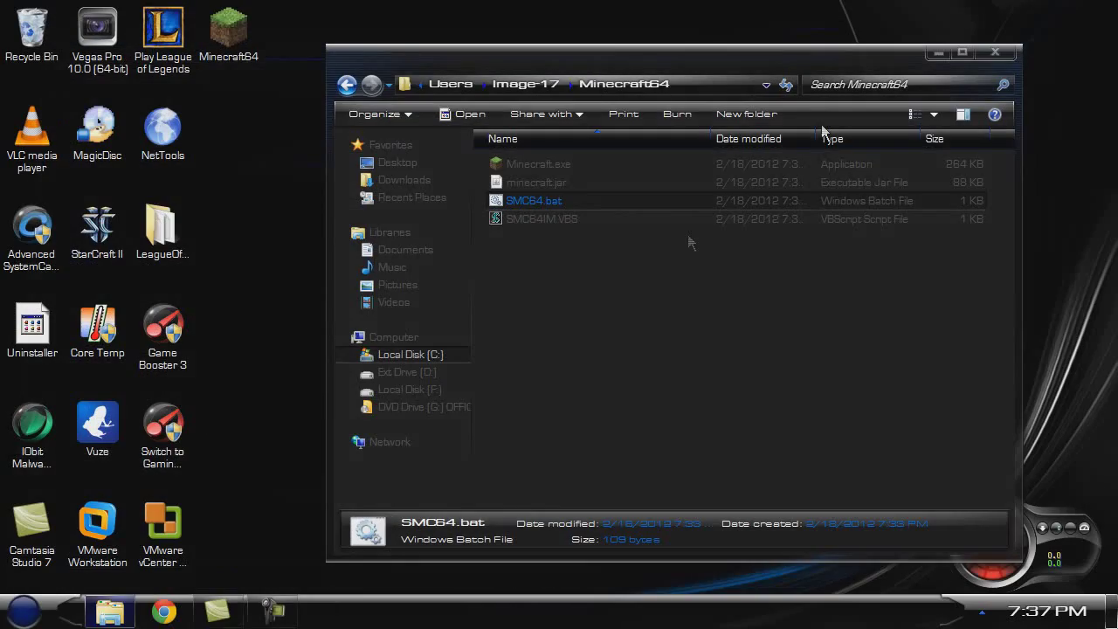
click(999, 54)
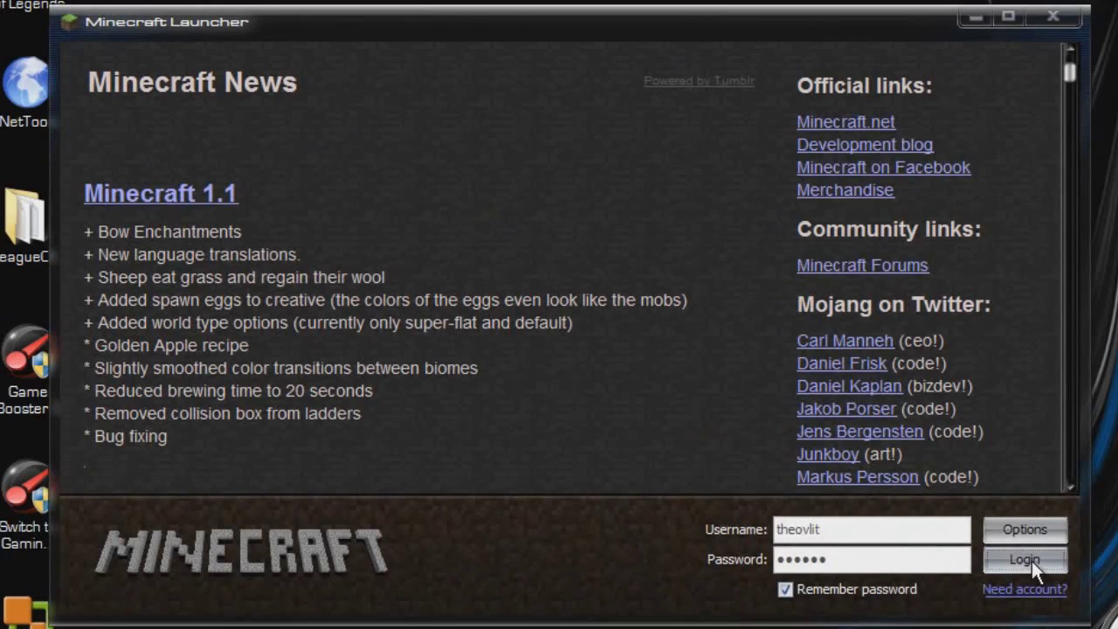
Log in from the Minecraft Launcher with the remembered account and create a new singleplayer world with the default settings
click(892, 473)
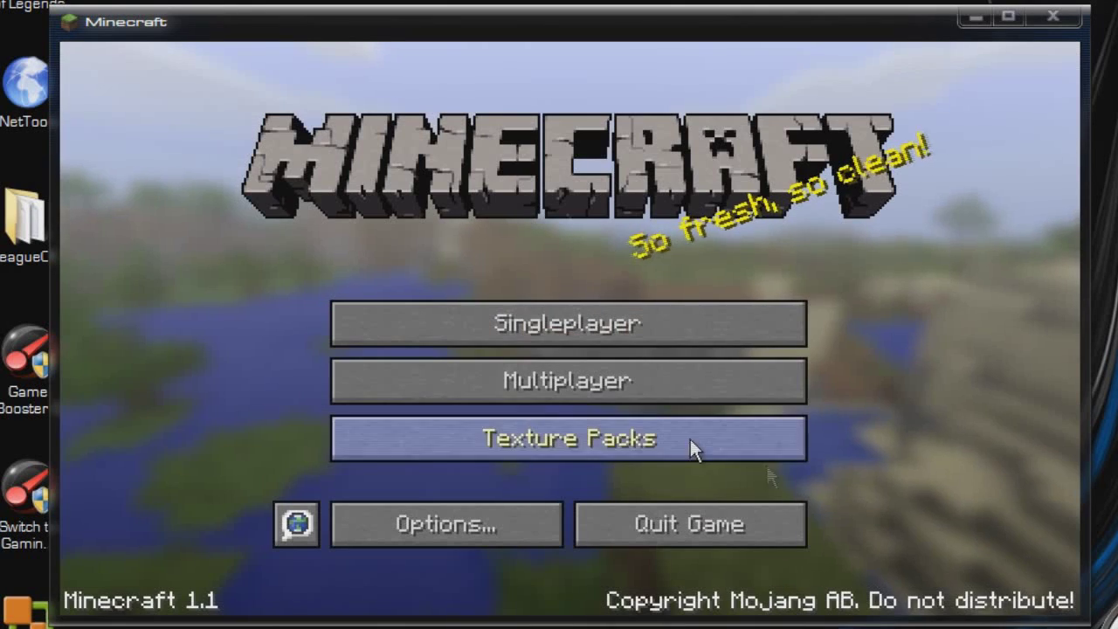
click(563, 323)
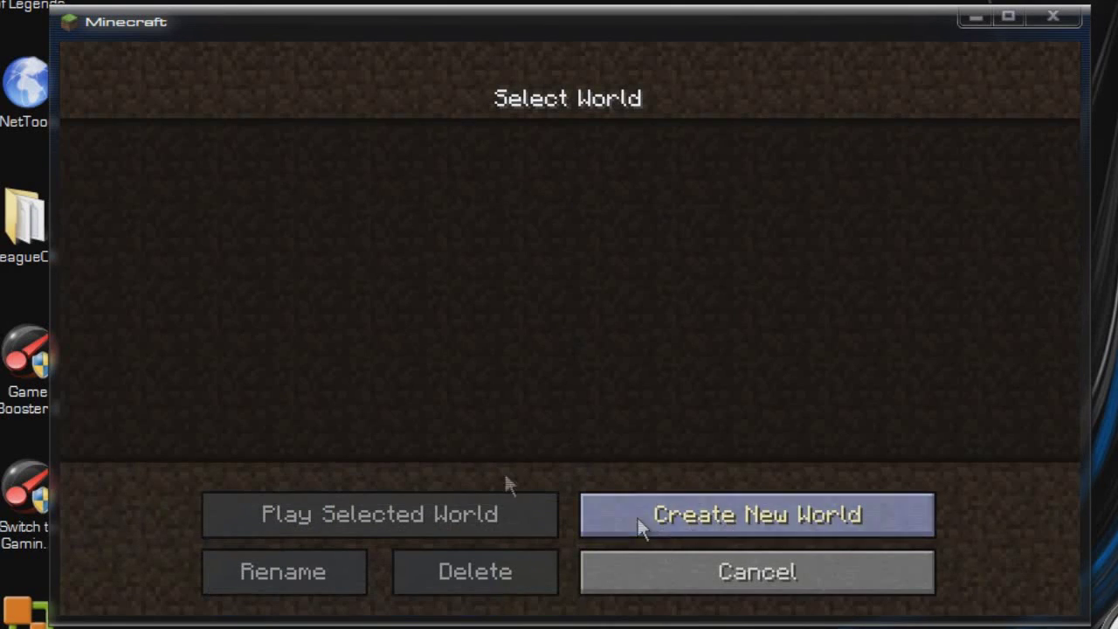
click(699, 522)
click(295, 587)
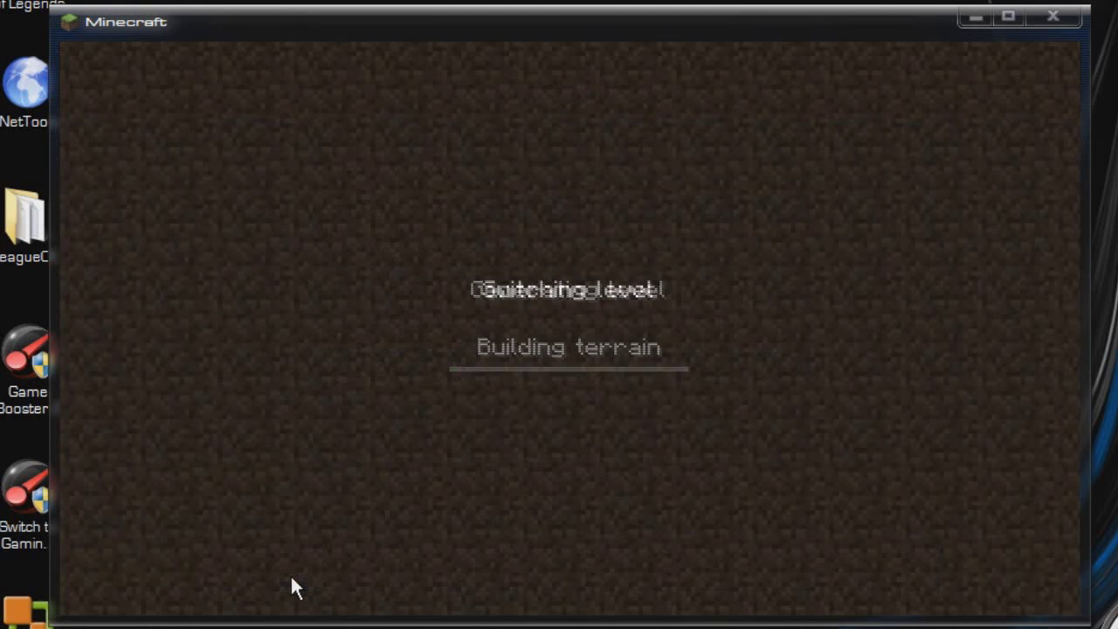